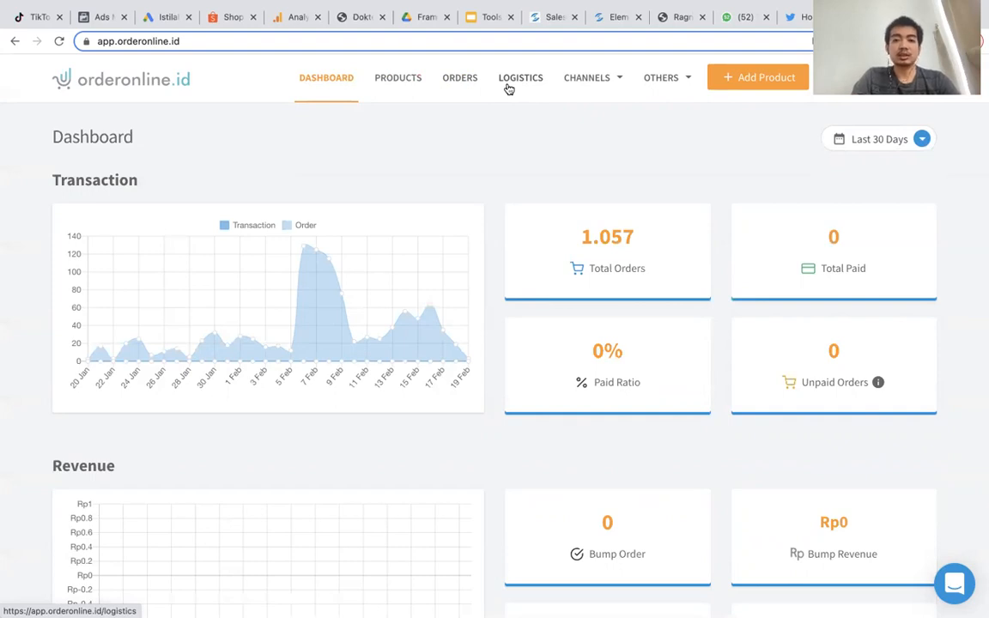
click(460, 78)
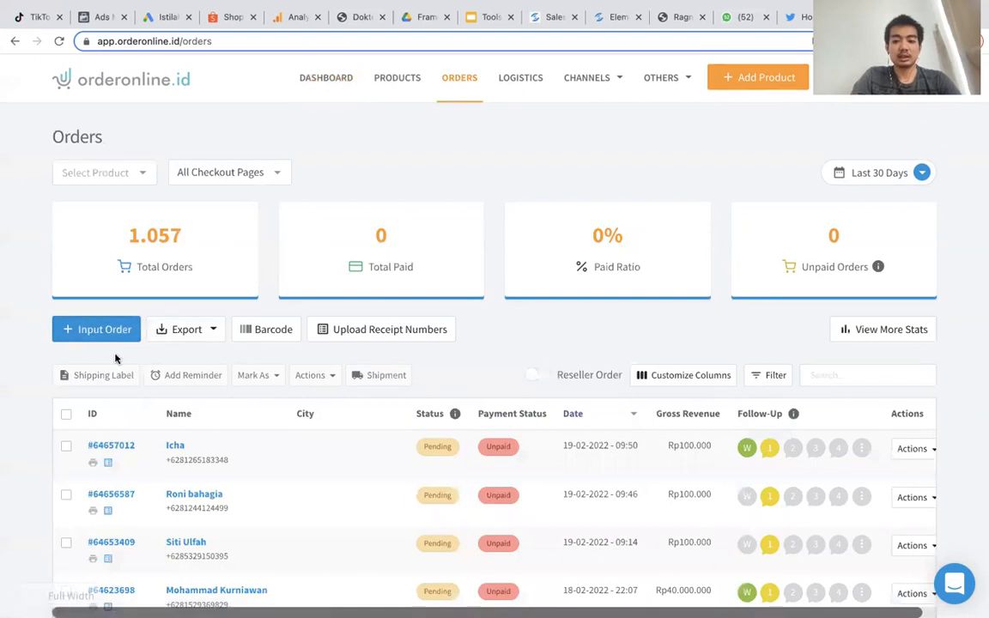
scroll(111, 339, down, 1)
click(89, 314)
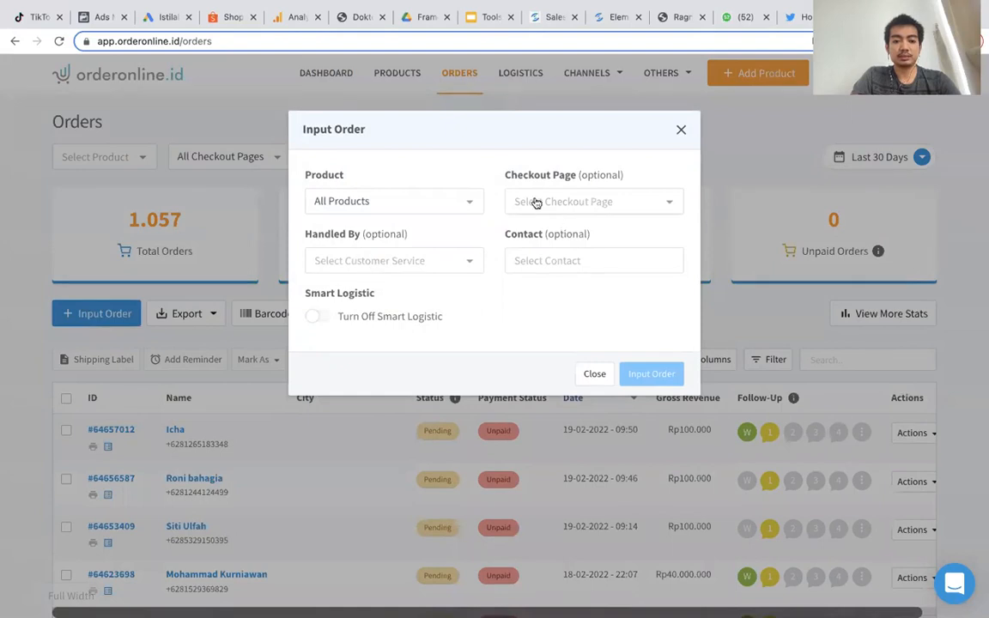
click(595, 374)
Open the product list and start adding a new product, looking over its pricing and inventory options
click(394, 75)
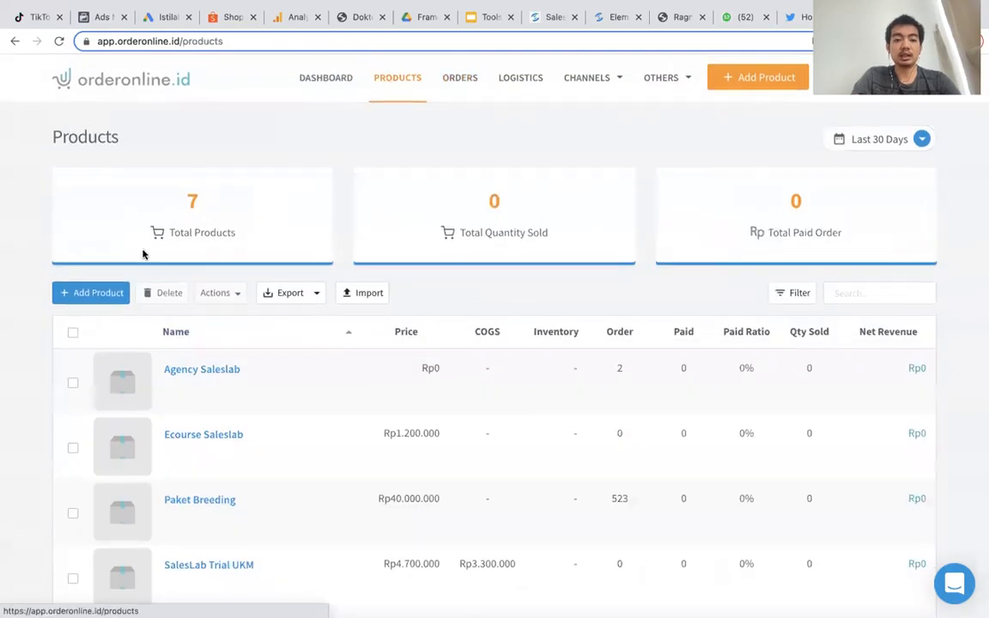
click(100, 294)
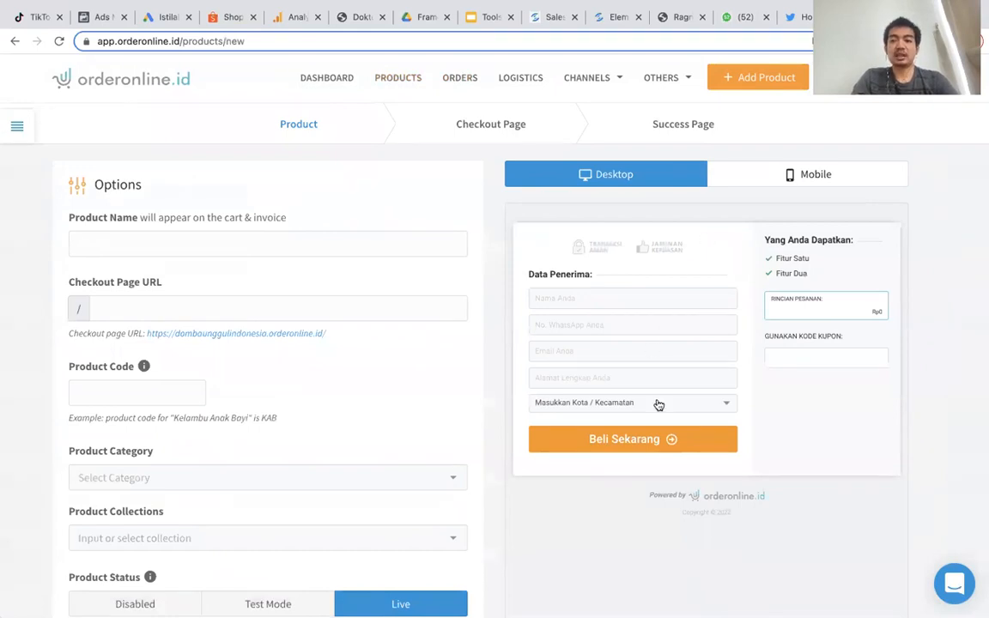
scroll(659, 404, down, 1)
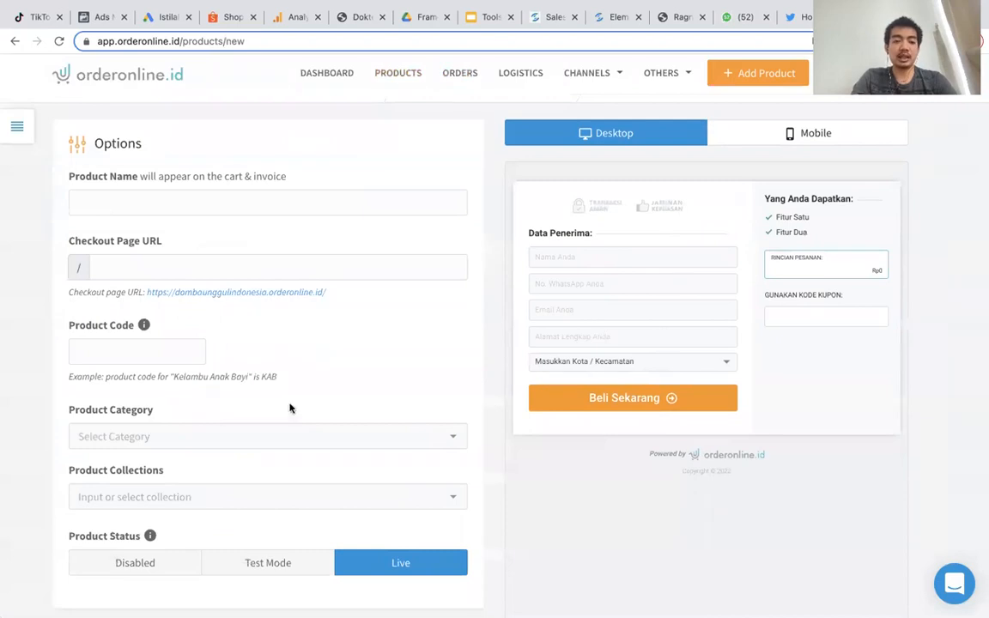
scroll(260, 420, down, 5)
scroll(261, 420, down, 5)
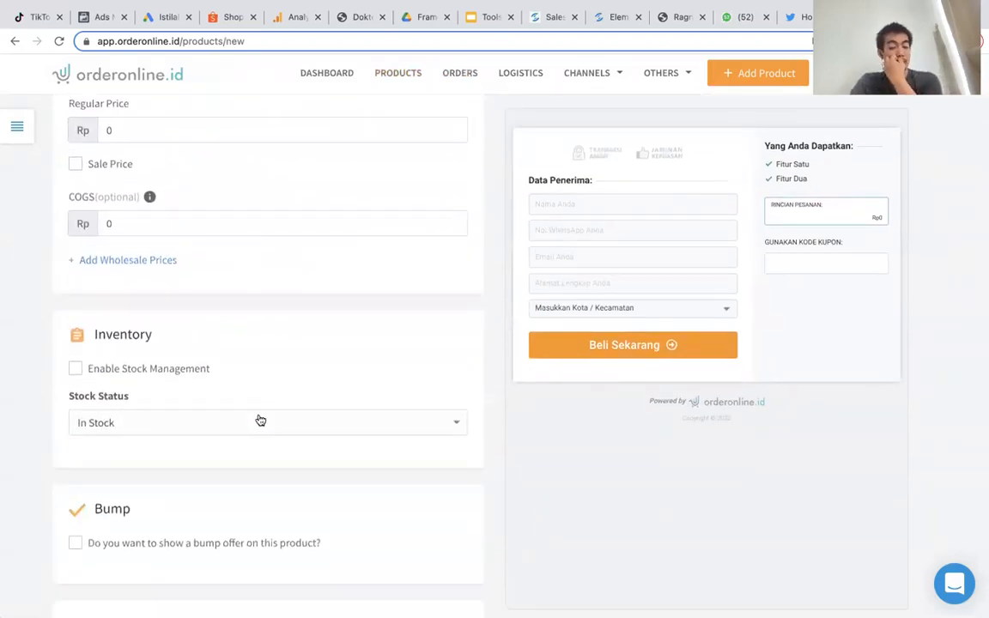
Name the new product "obat diet ecourse" and give it the product code obat001
scroll(356, 400, up, 10)
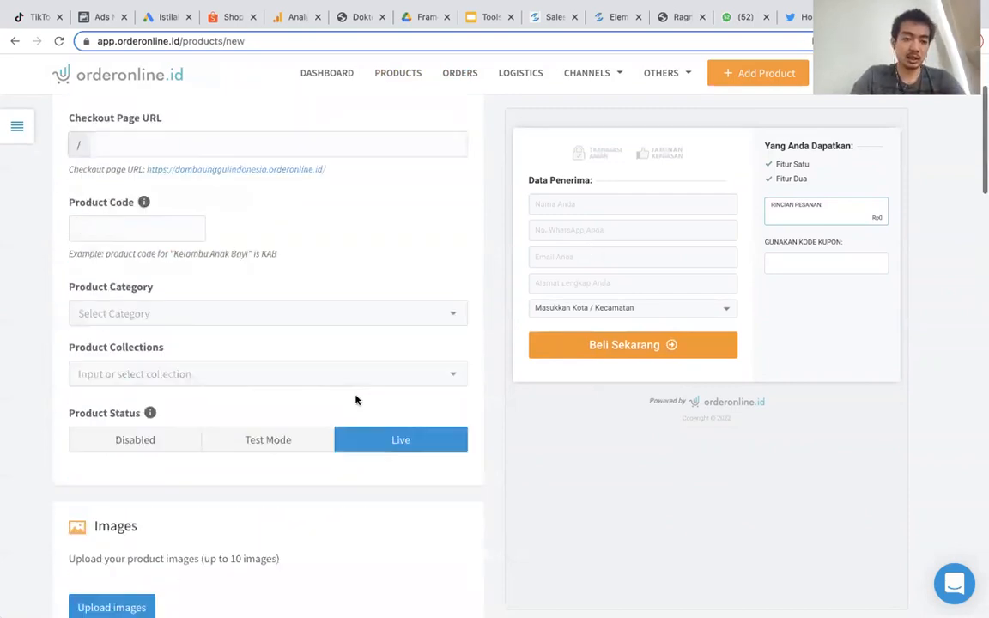
click(281, 249)
text(oa)
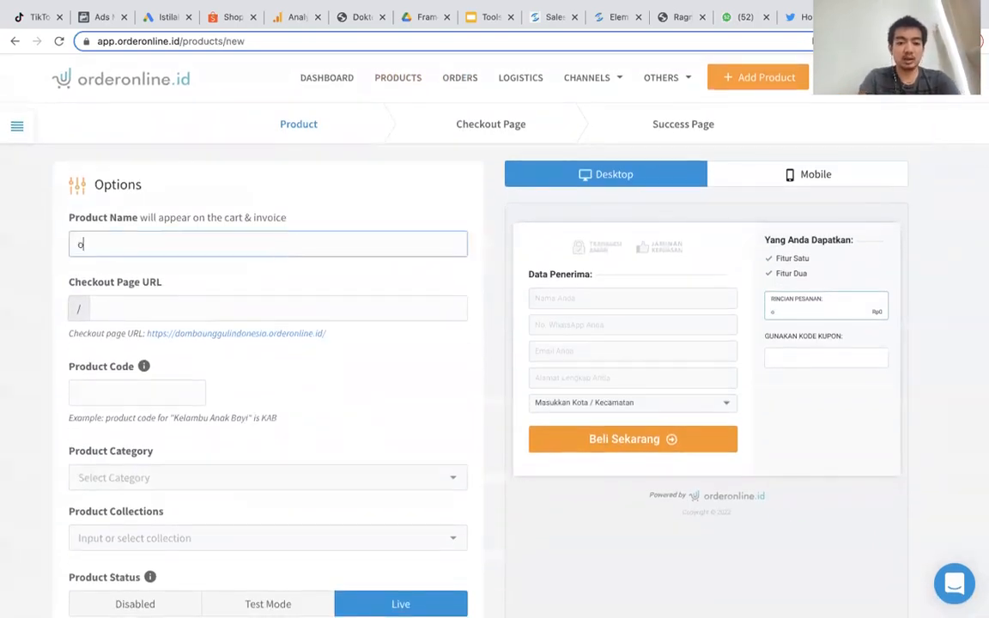
key(BackSpace)
text(bat diet ecourse)
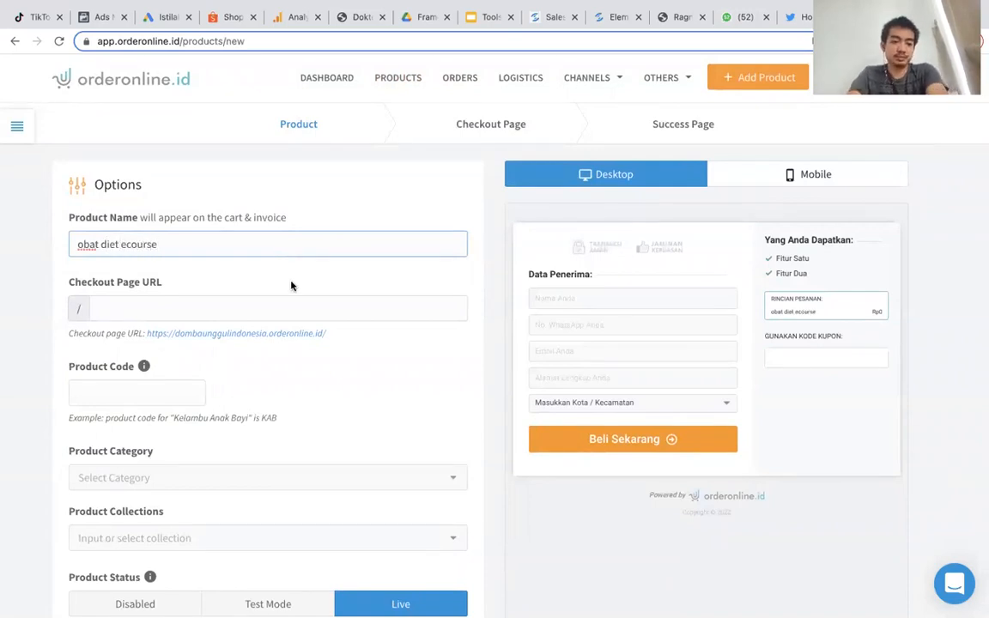
click(254, 344)
click(141, 393)
text(obat001)
Set the product's regular price to Rp 139000 and its COGS to Rp 20000
scroll(223, 441, down, 2)
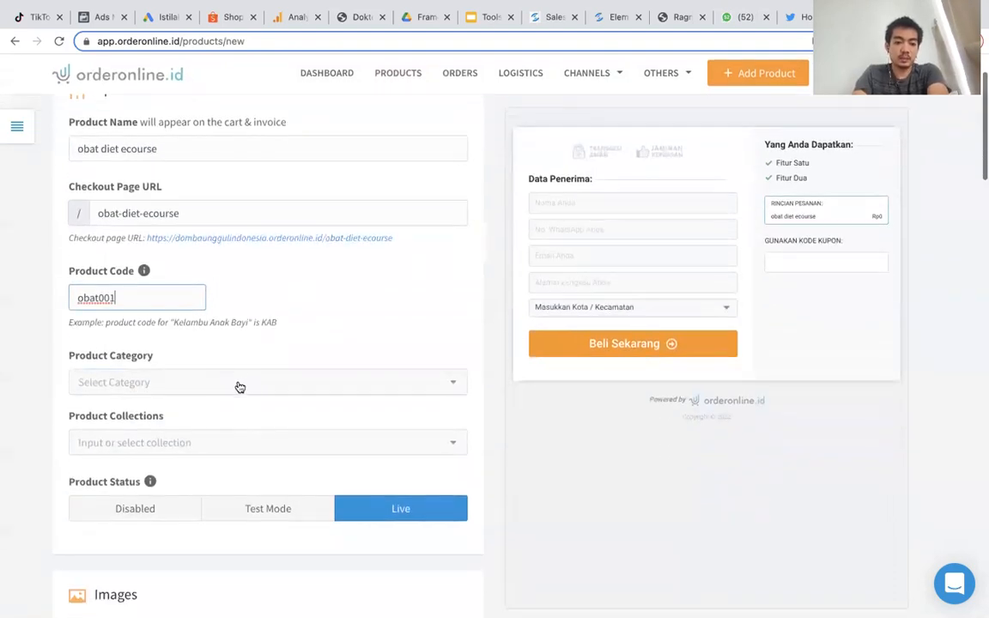
scroll(258, 343, down, 7)
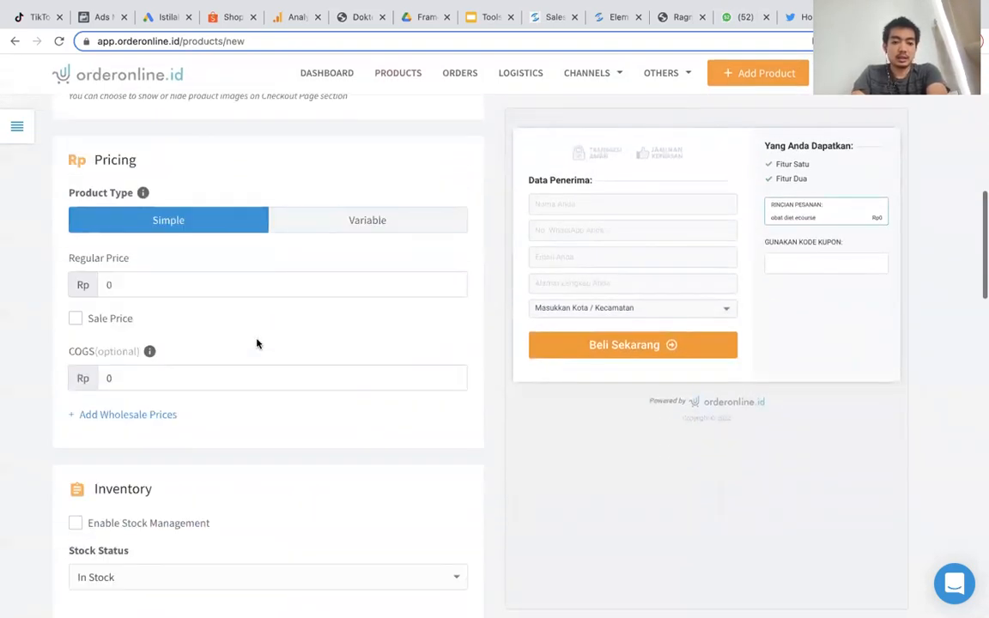
click(204, 276)
text(1900)
key(BackSpace)
key(BackSpace)
text(39000)
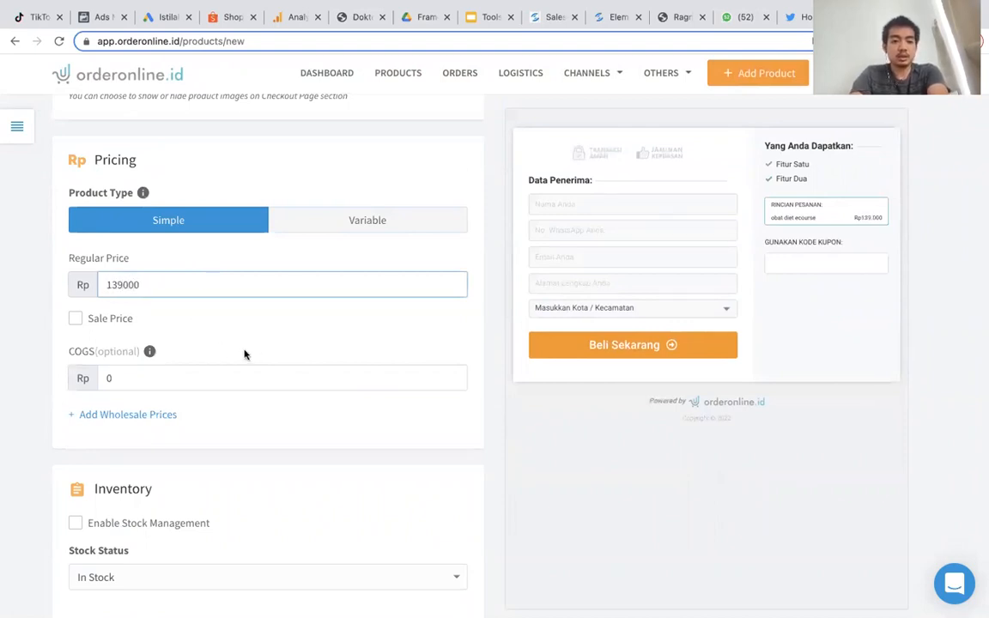
click(210, 382)
key(BackSpace)
text(20000)
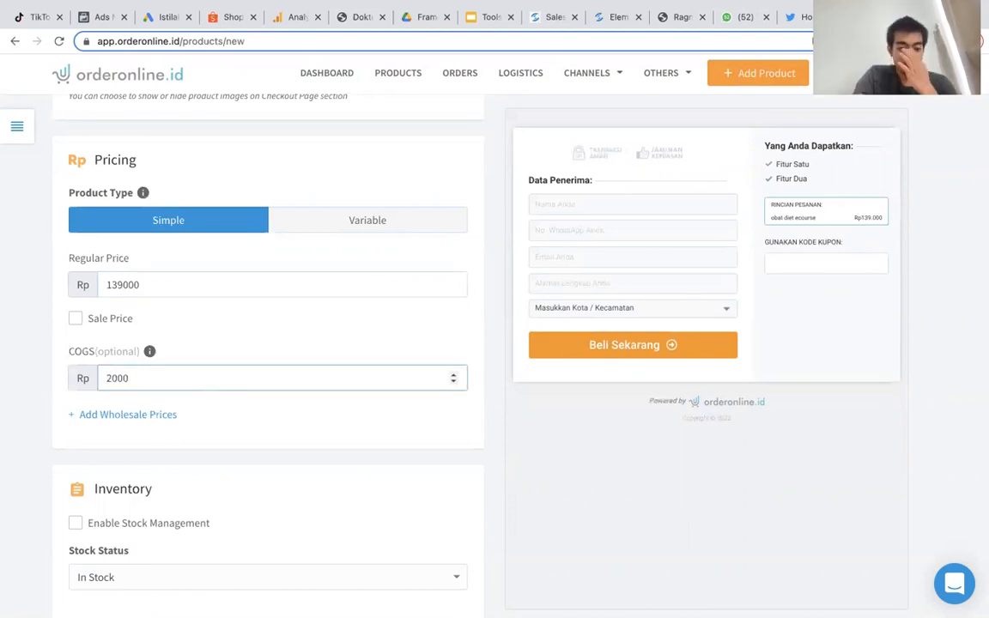
Set the shipping origin to DKI Jakarta province, Kota Jakarta Pusat city and Johar Baru subdistrict
scroll(207, 432, down, 4)
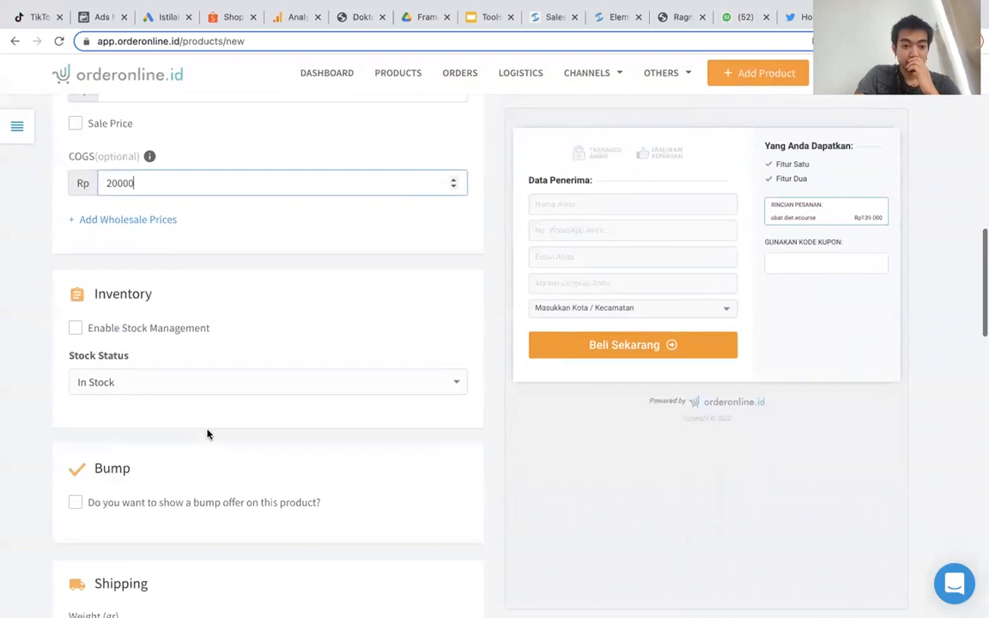
scroll(212, 371, down, 2)
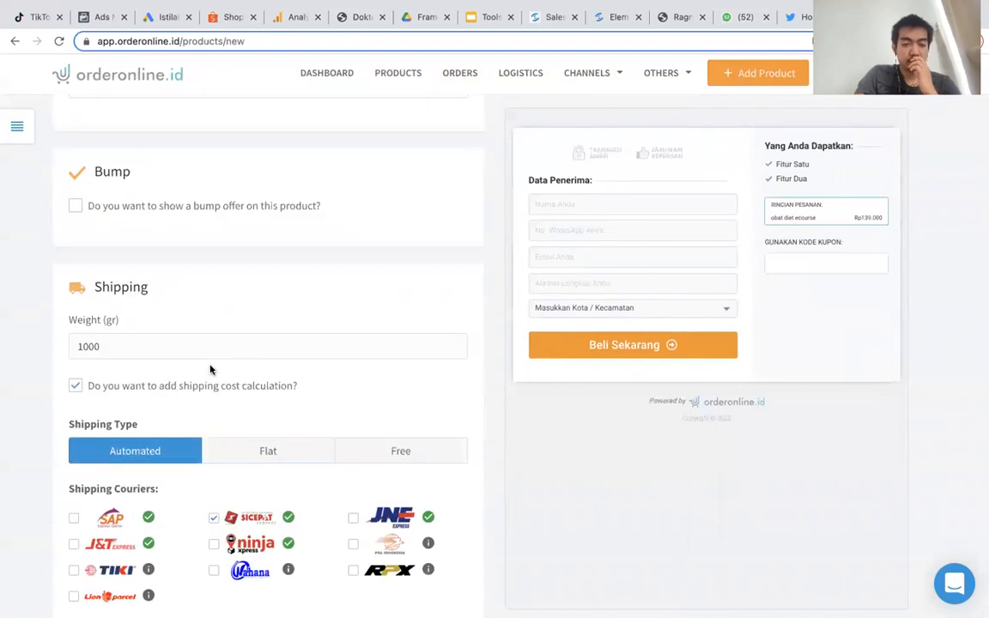
scroll(172, 273, down, 4)
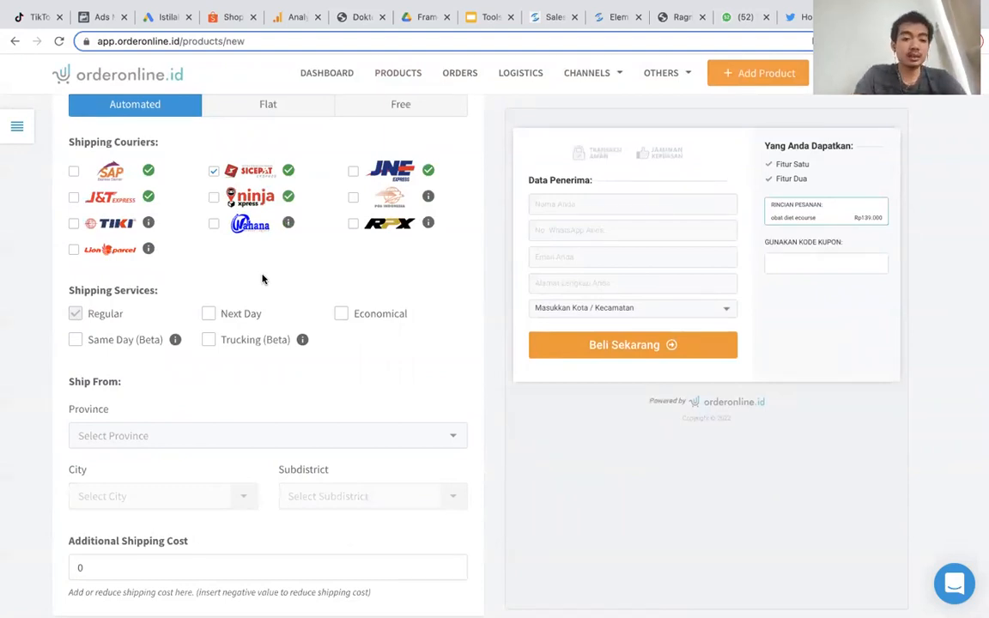
scroll(262, 279, down, 3)
click(294, 246)
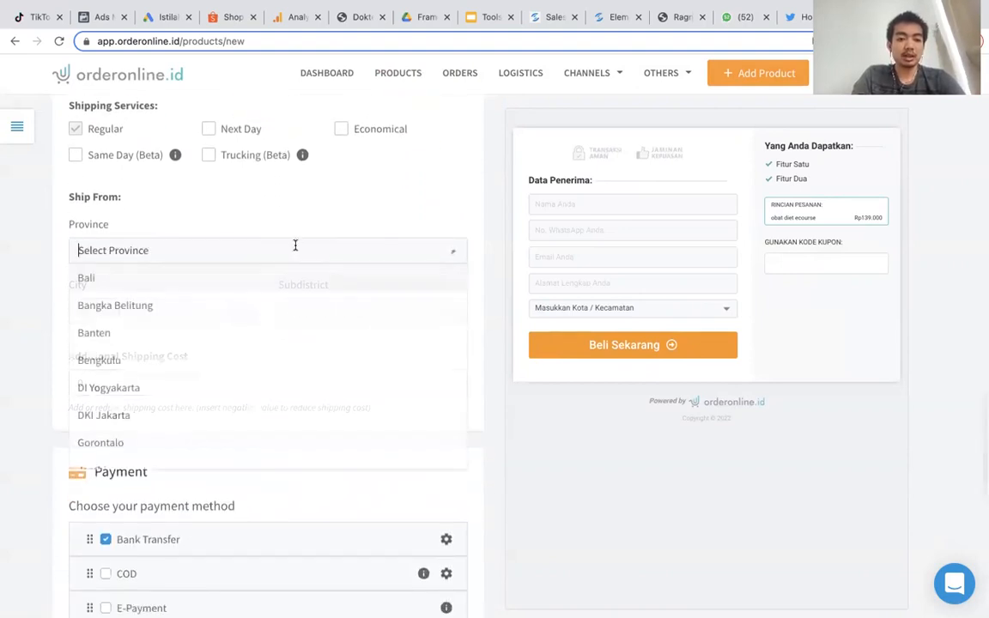
click(203, 390)
click(201, 249)
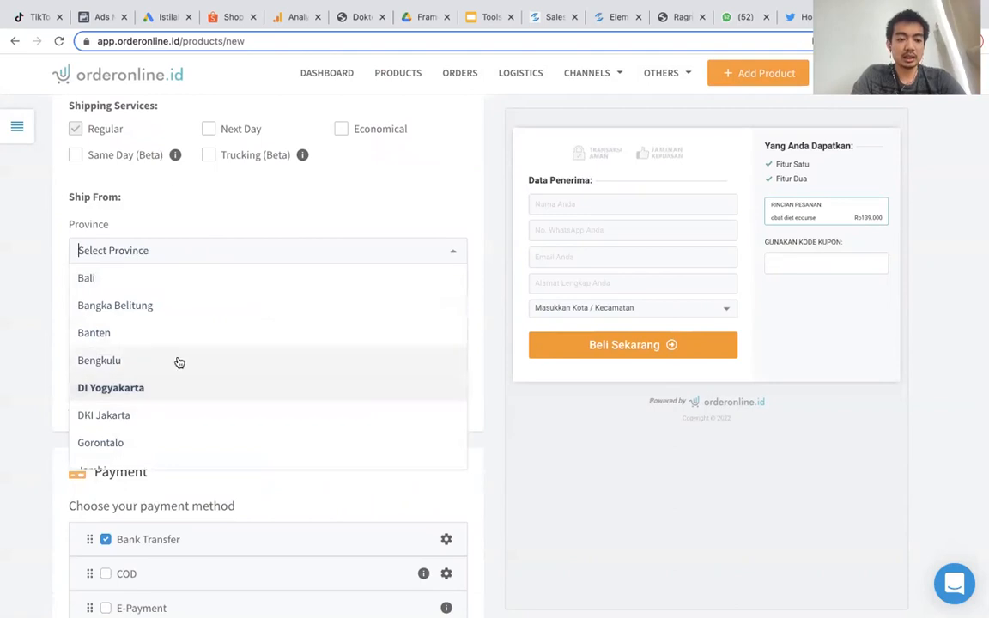
click(164, 418)
click(166, 309)
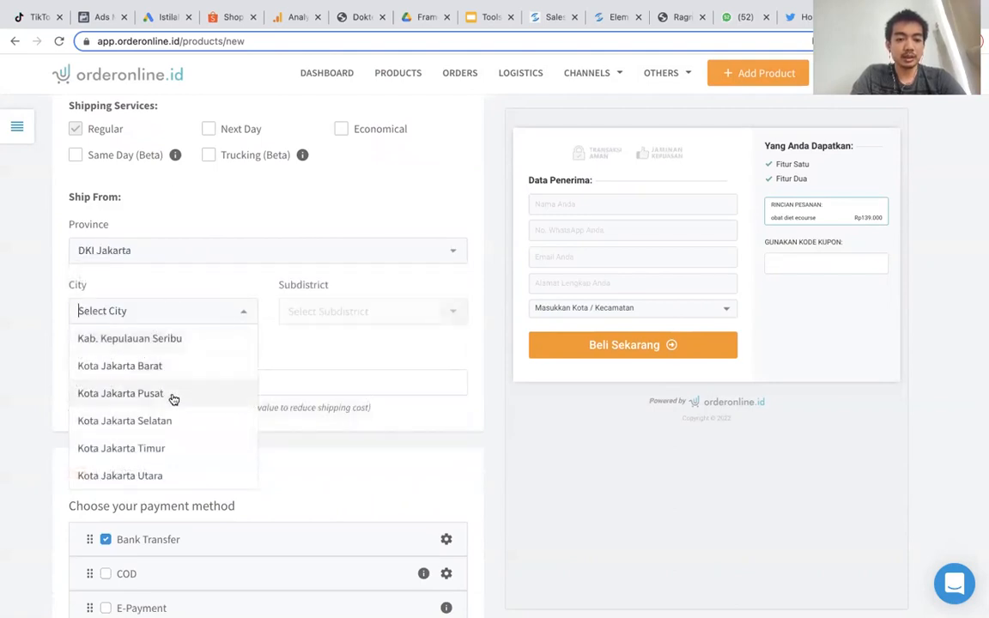
click(173, 395)
click(326, 313)
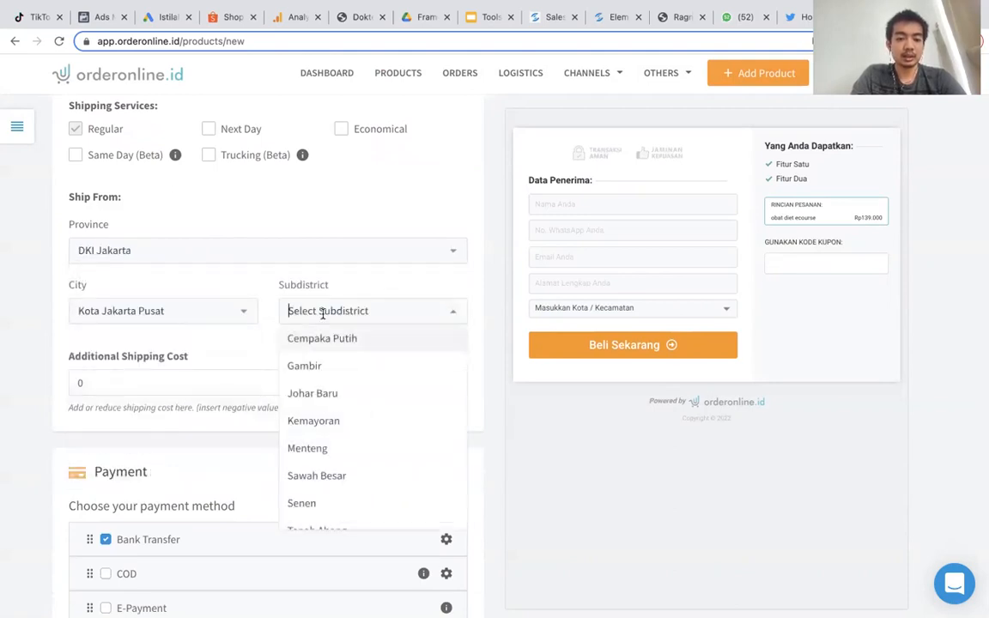
click(325, 384)
Enable COD as a payment method with a courier fee percentage of 4%
scroll(266, 402, down, 4)
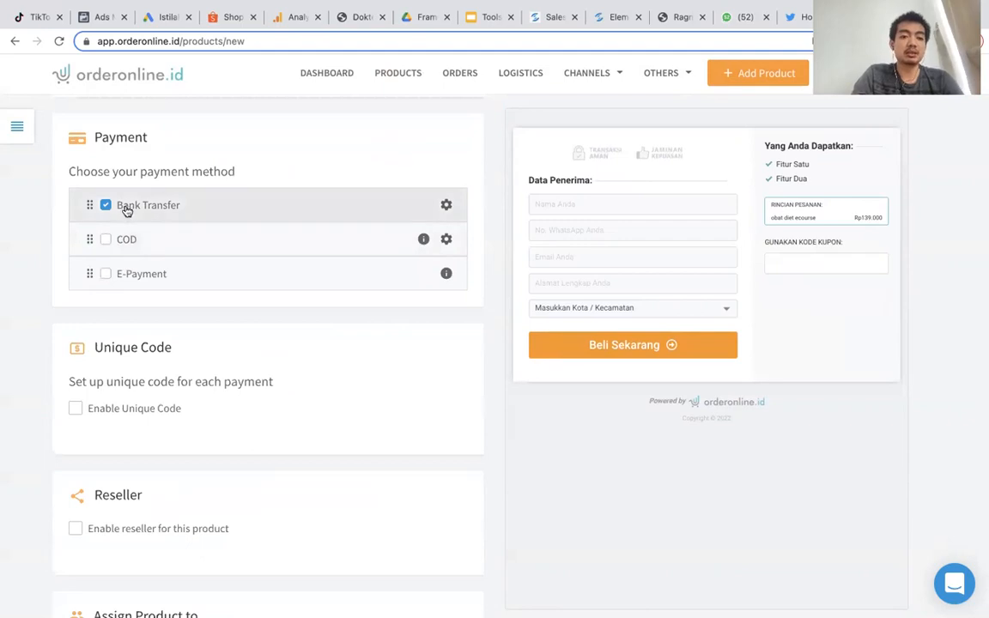
click(105, 242)
scroll(167, 356, down, 1)
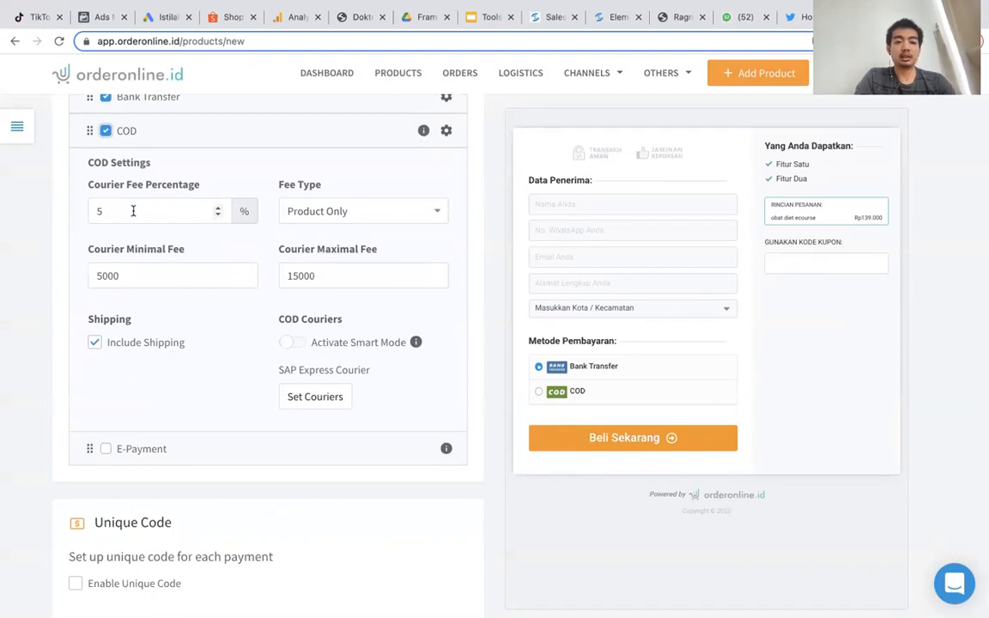
click(219, 215)
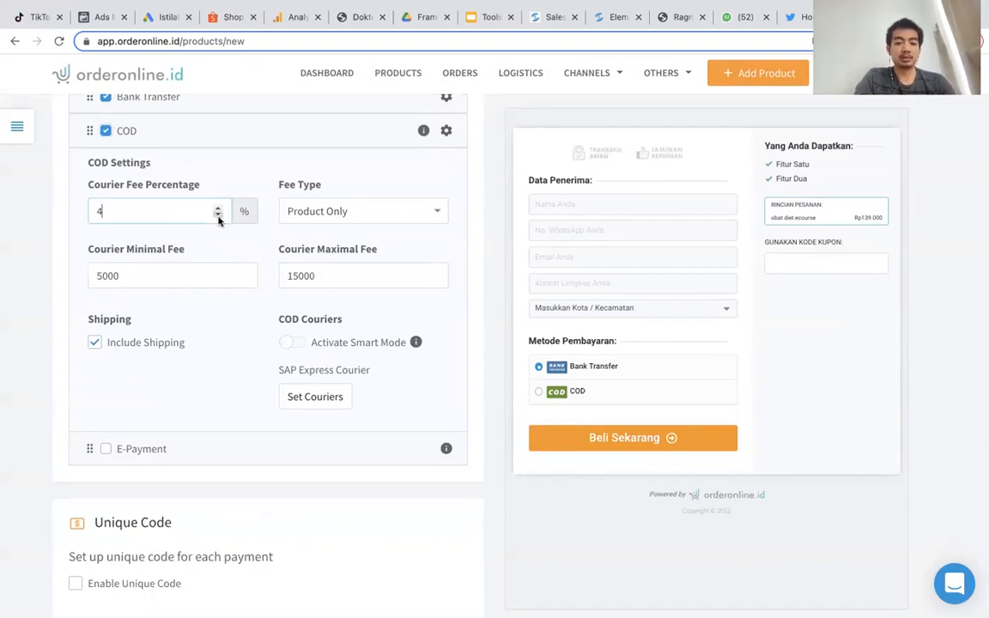
Continue to the checkout page setup and exclude the Email field from the order form
scroll(240, 352, down, 3)
scroll(242, 353, down, 1)
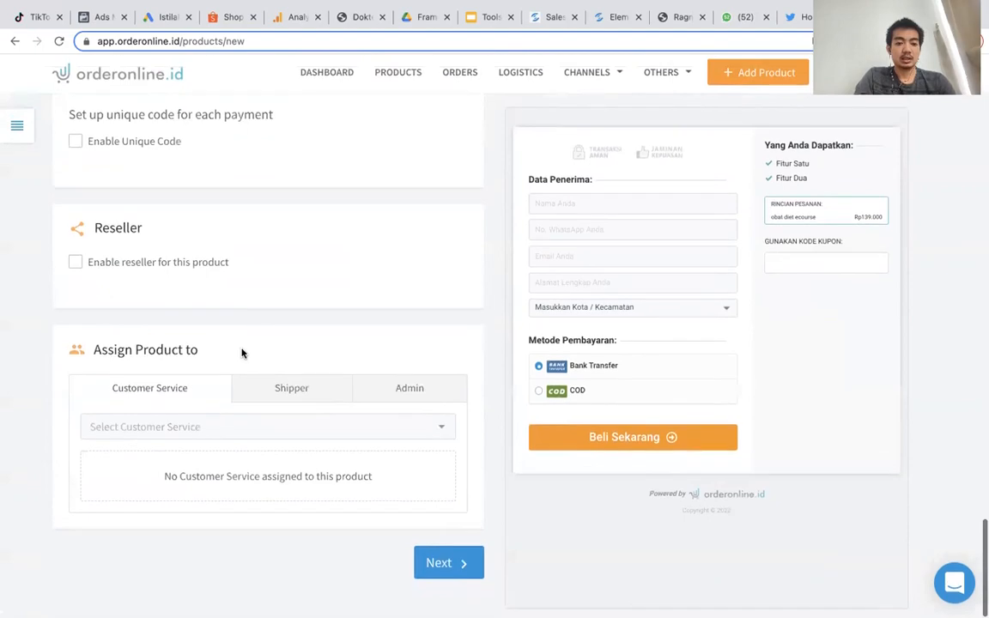
click(449, 564)
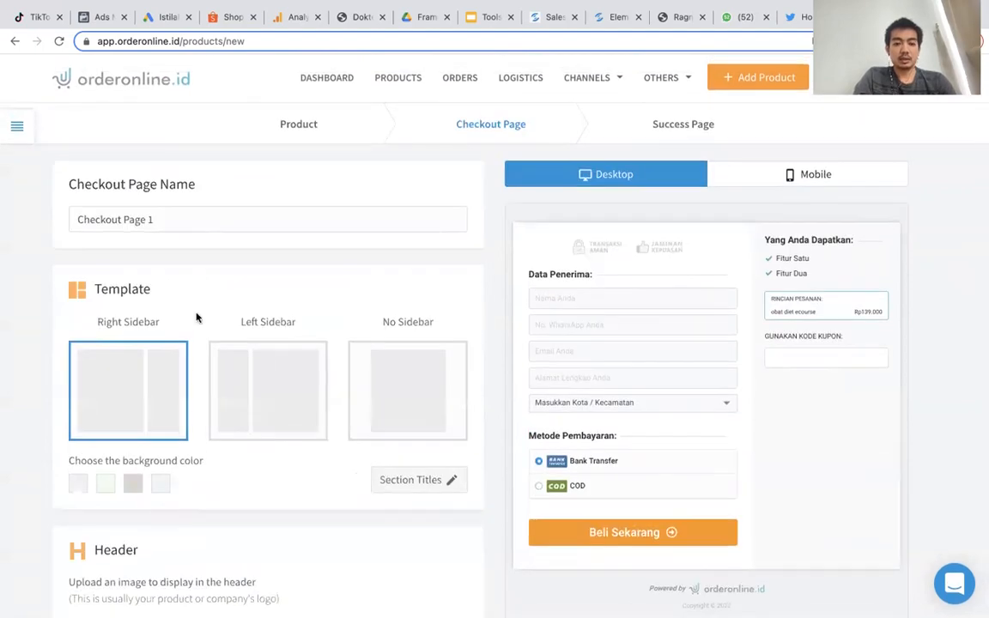
scroll(203, 275, down, 5)
scroll(200, 294, down, 6)
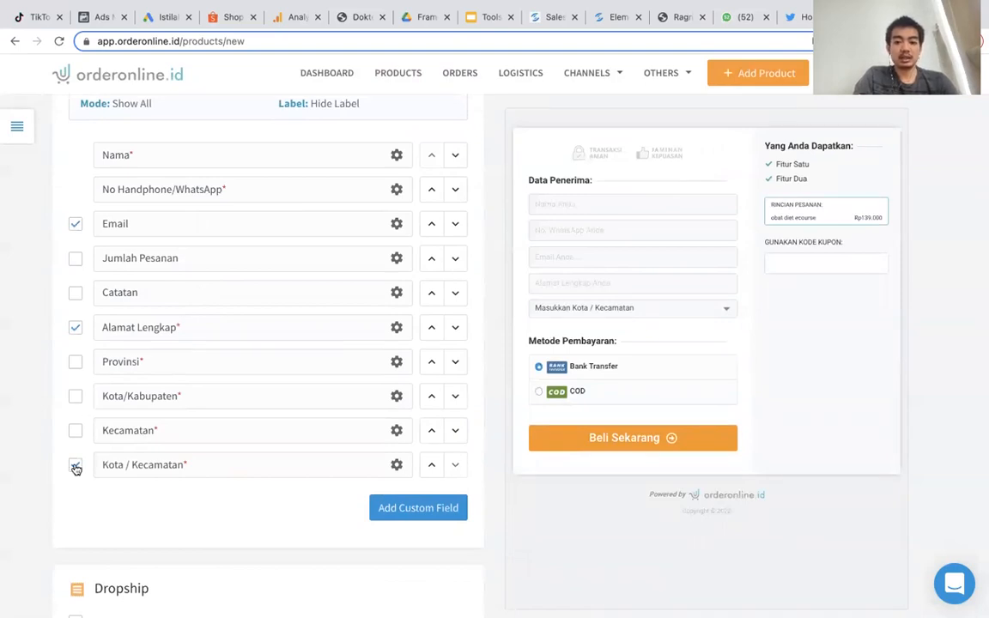
click(75, 226)
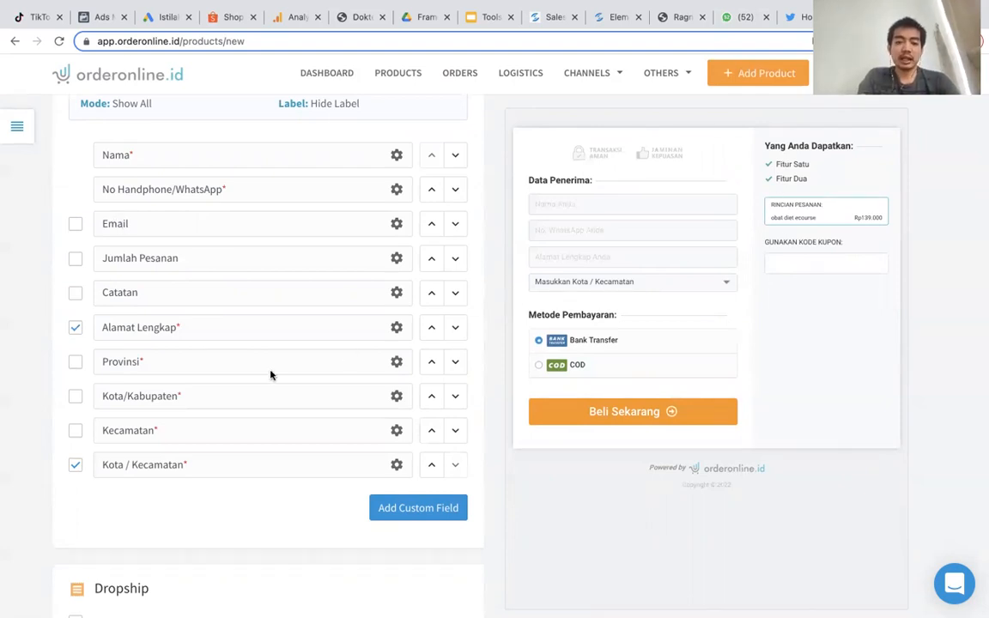
Hide the coupon field on the cart and delete both bullet points, Fitur Satu and Fitur Dua
scroll(270, 375, down, 5)
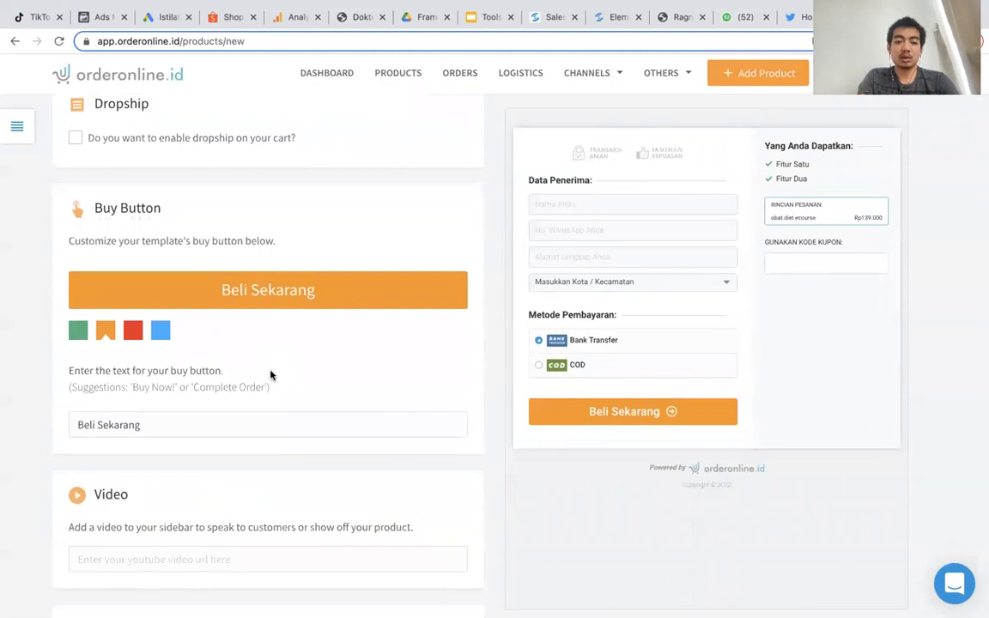
scroll(270, 375, down, 4)
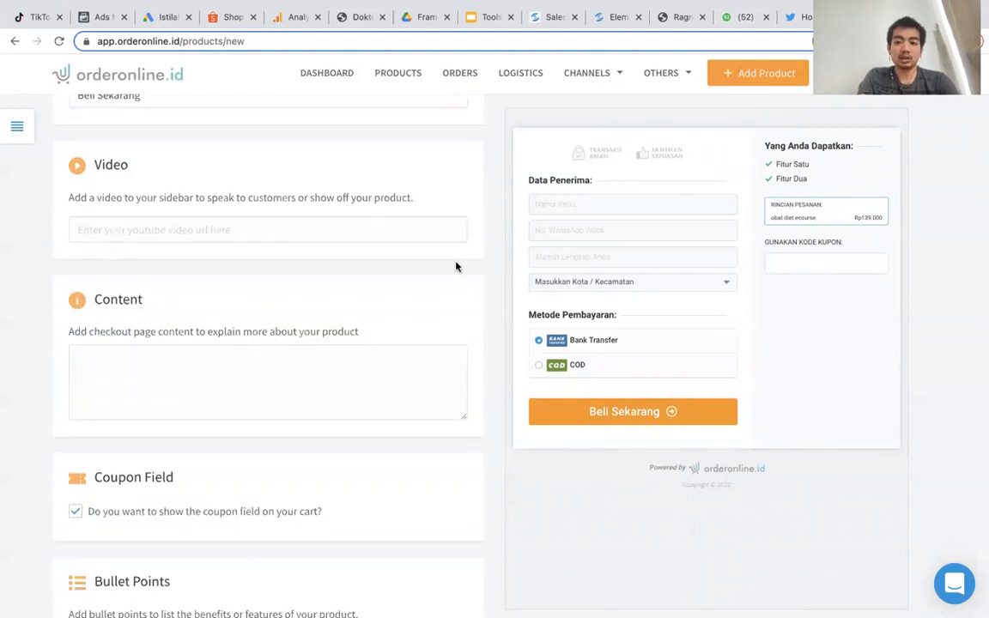
scroll(159, 340, down, 4)
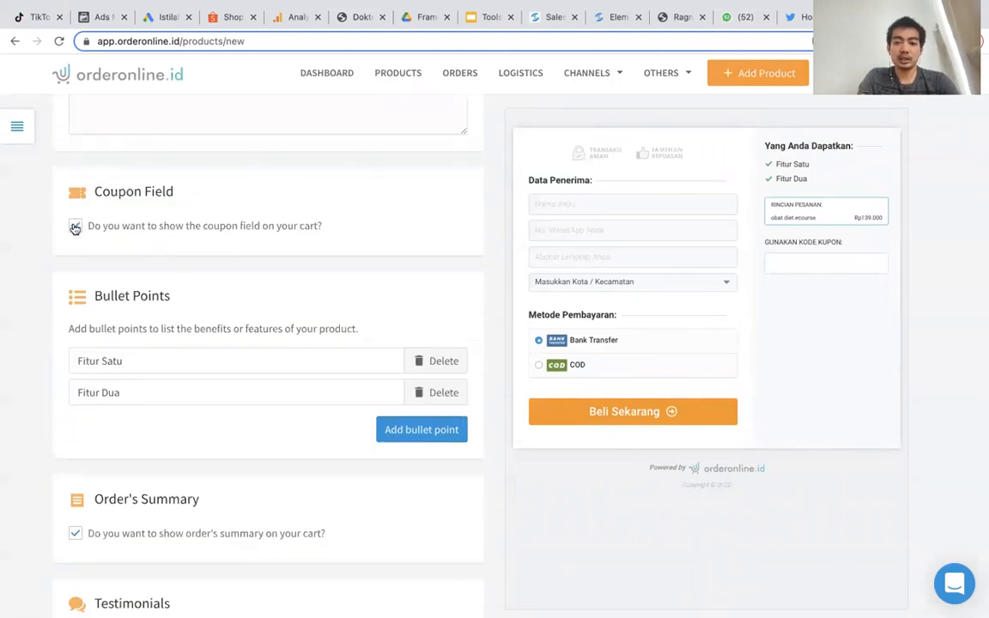
click(75, 226)
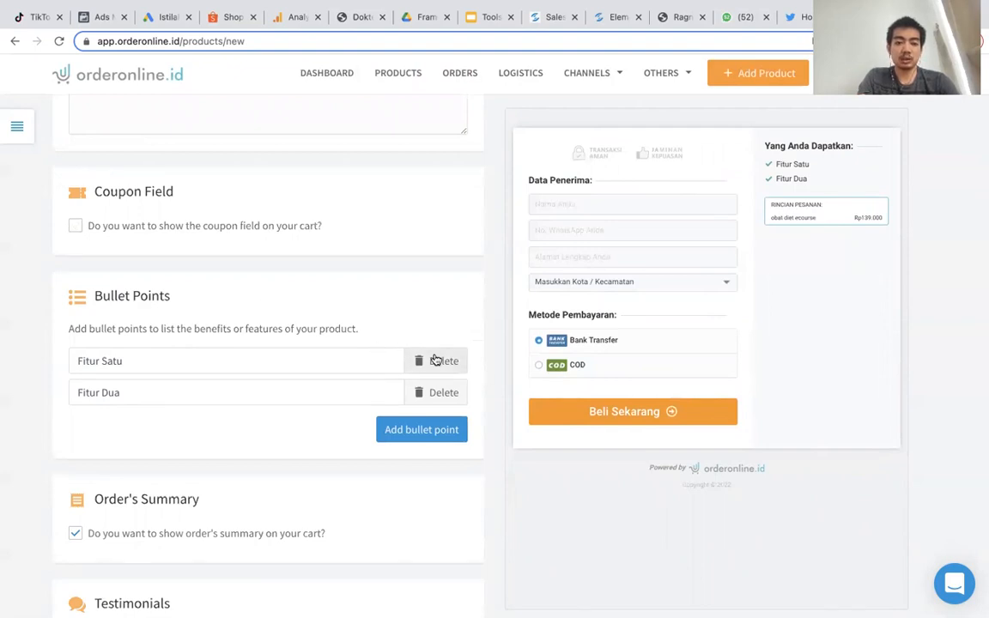
click(436, 361)
click(437, 361)
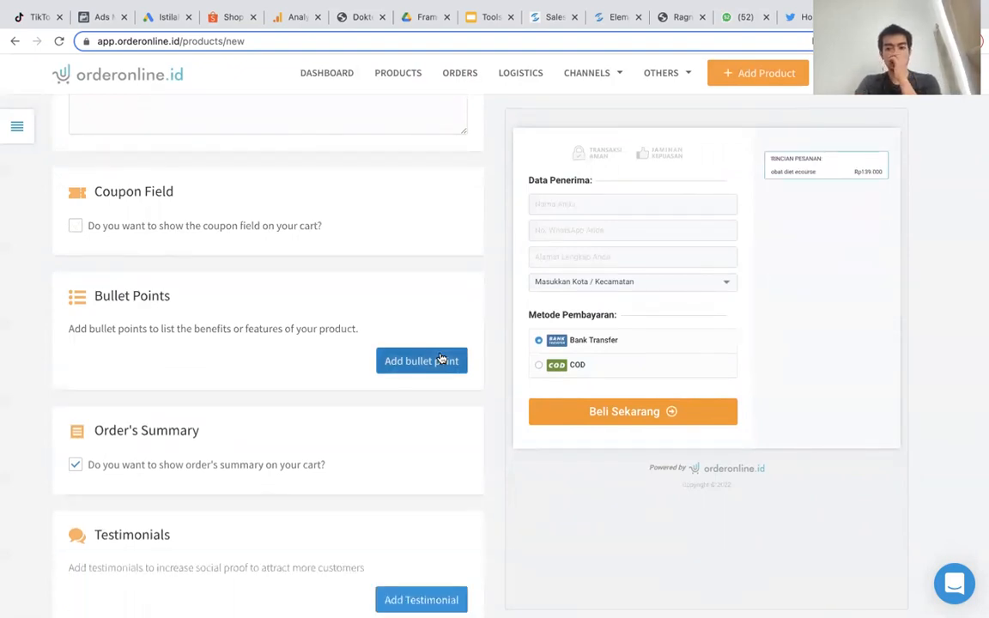
Look over the checkout page's order summary, testimonials and tracking sections, then continue to the success page setup
scroll(188, 475, down, 3)
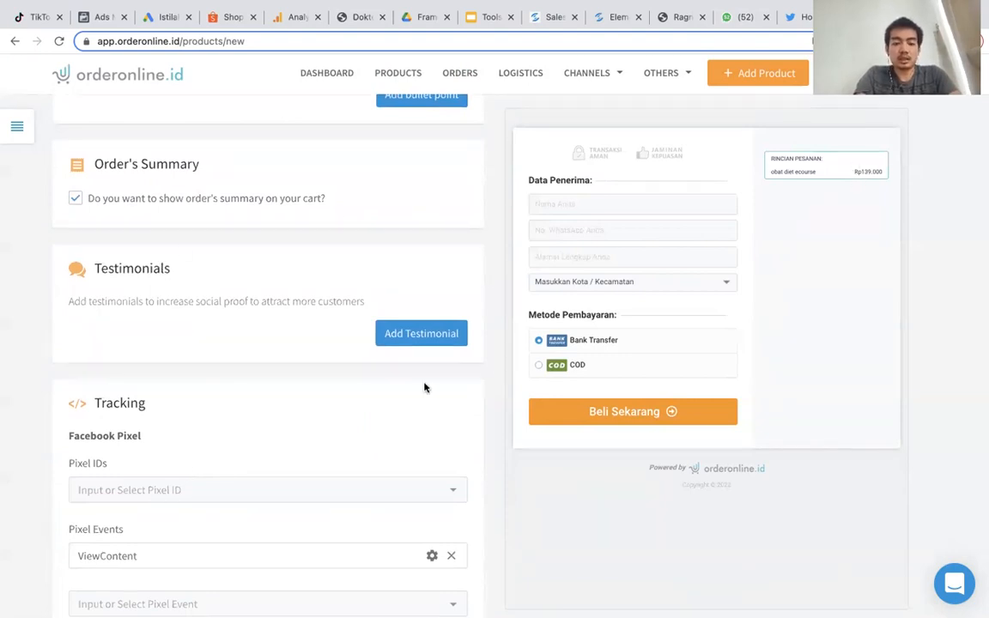
scroll(424, 388, down, 4)
scroll(424, 389, up, 2)
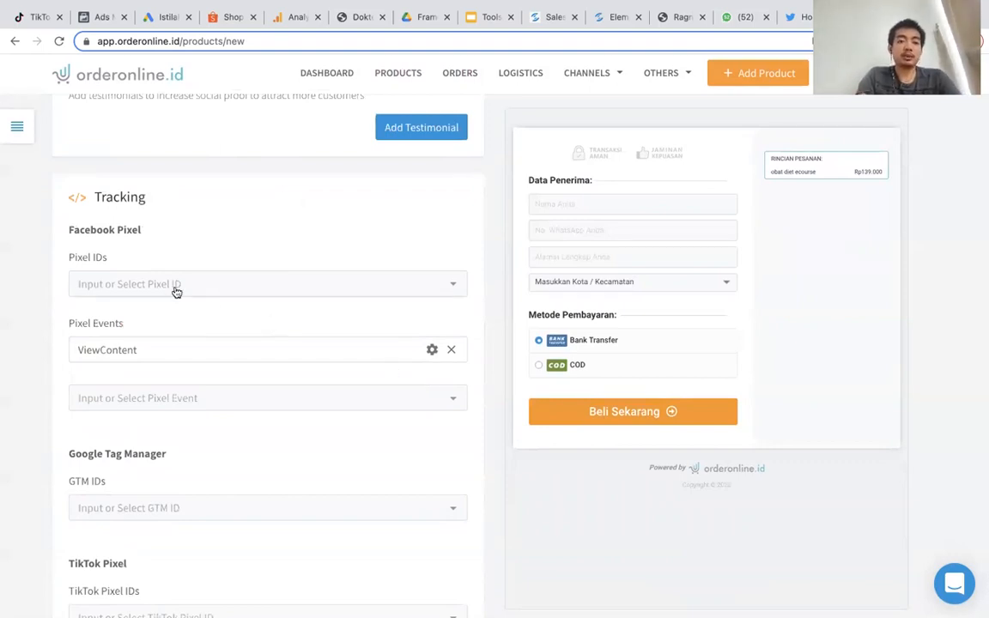
scroll(177, 290, down, 3)
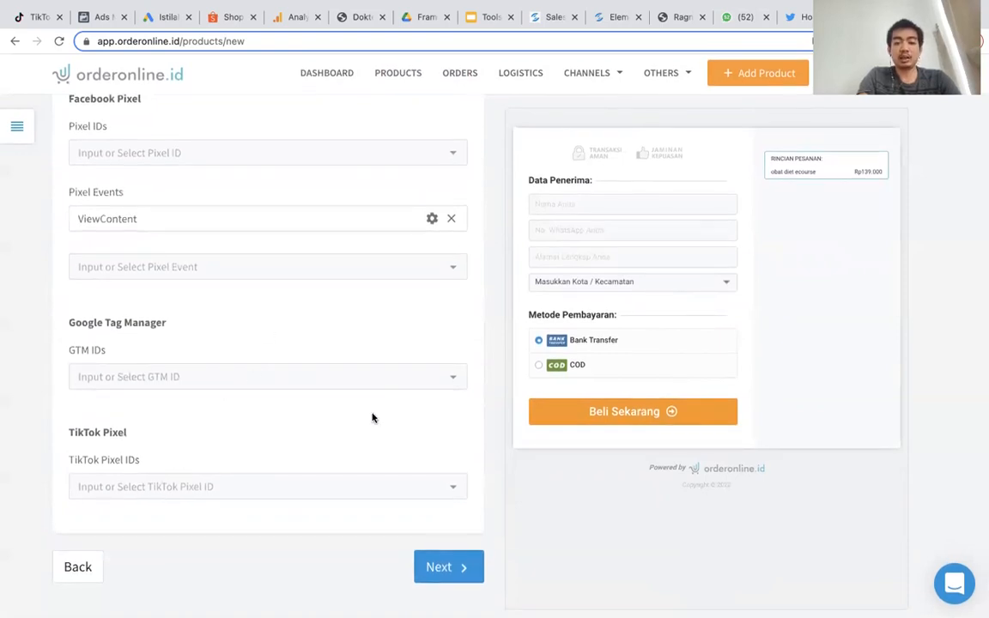
click(442, 566)
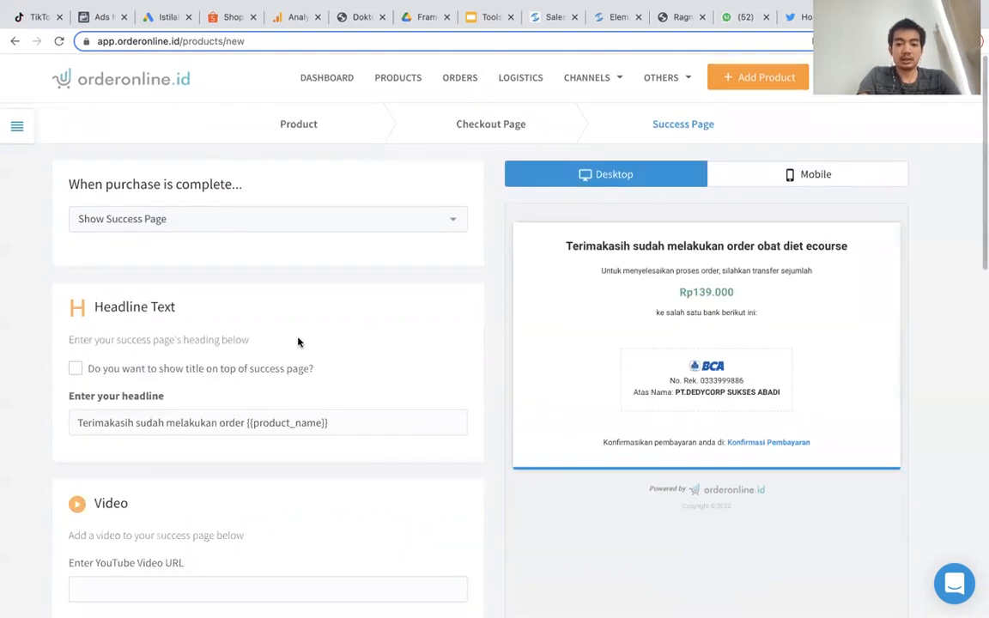
Examine the success page's headline, video, body text and tracking settings, including the body text for COD orders
scroll(298, 341, down, 5)
scroll(604, 322, down, 10)
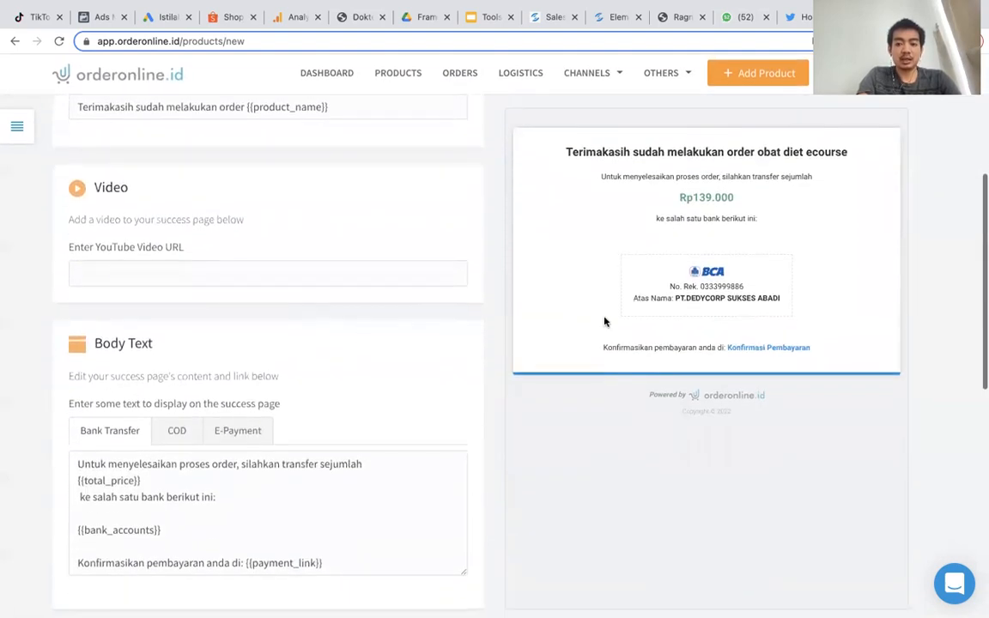
scroll(605, 322, up, 15)
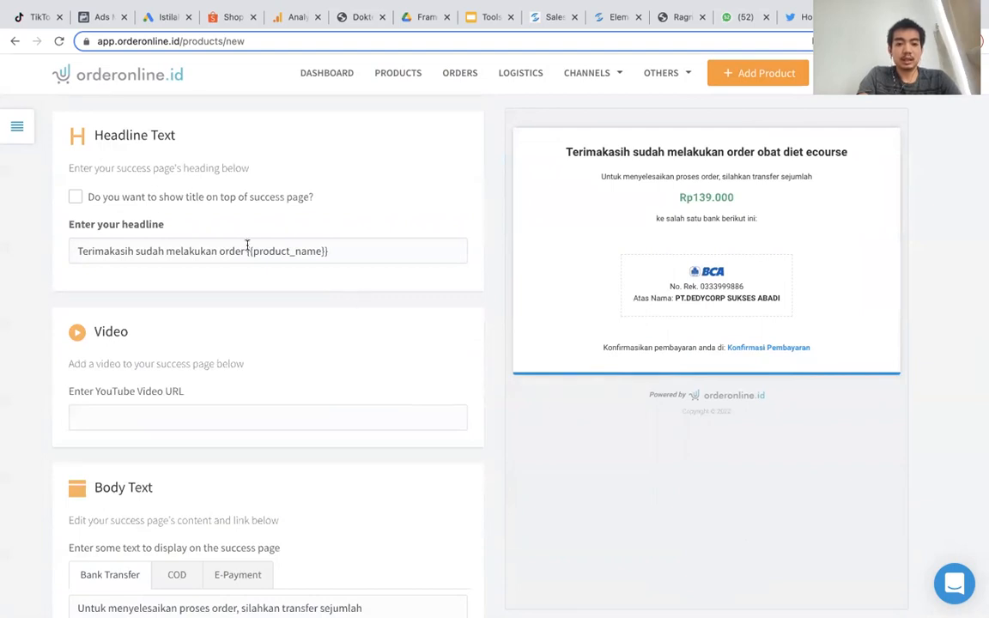
scroll(444, 243, up, 3)
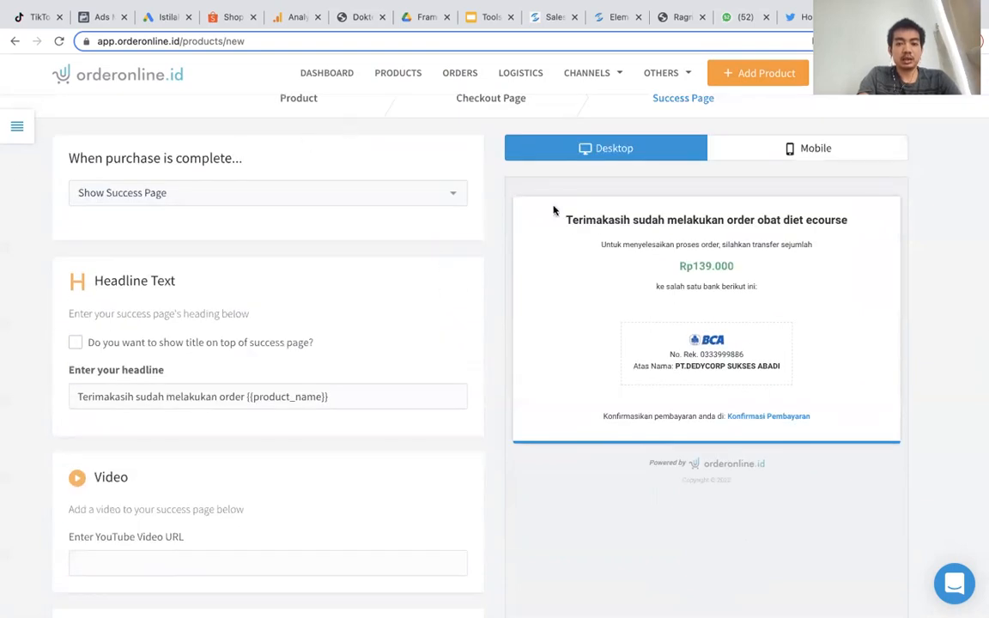
scroll(292, 378, down, 4)
scroll(304, 395, up, 2)
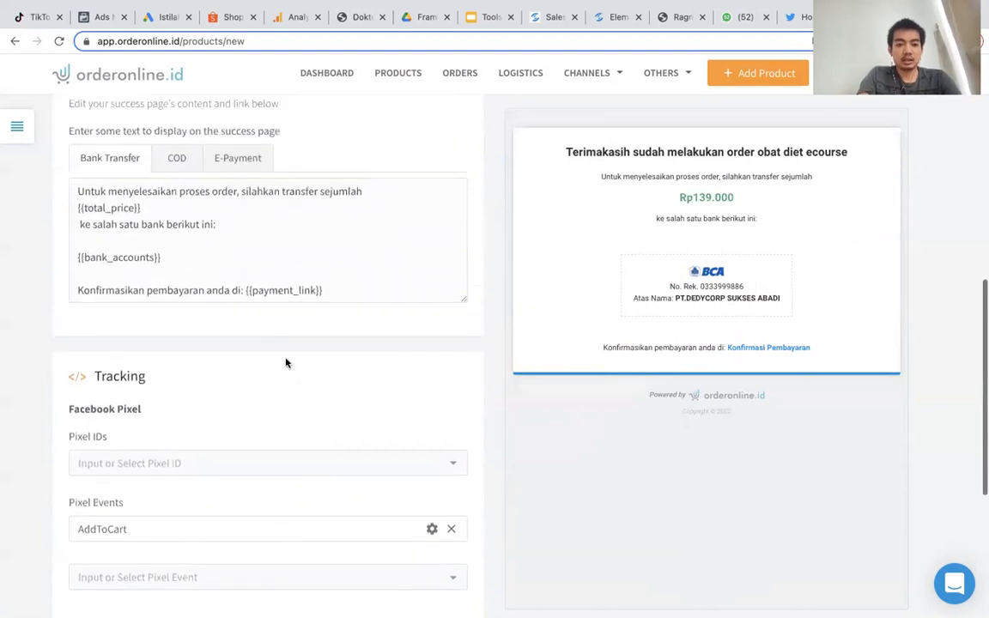
click(174, 161)
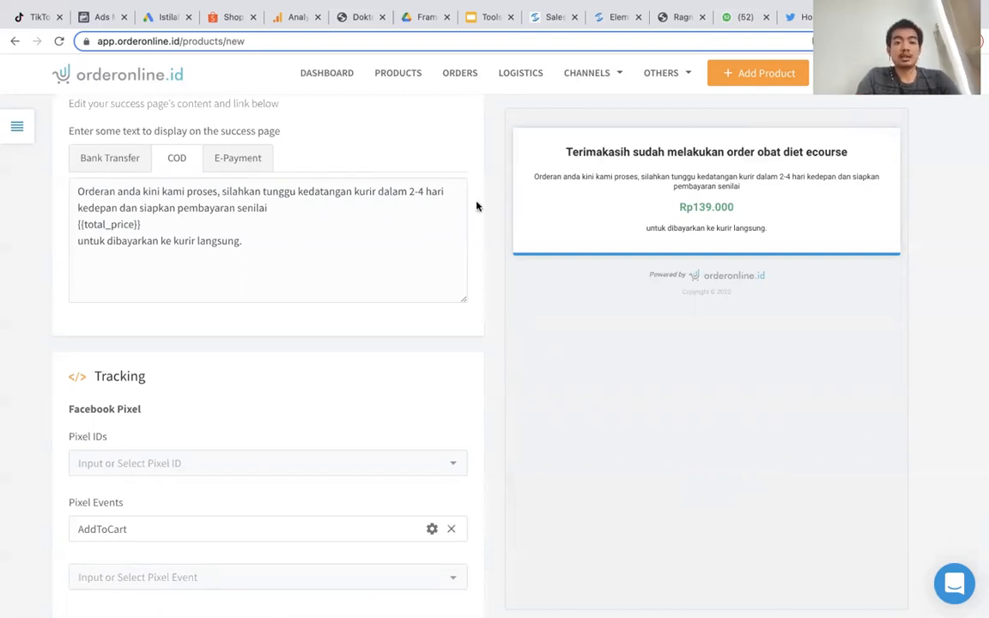
scroll(203, 348, down, 4)
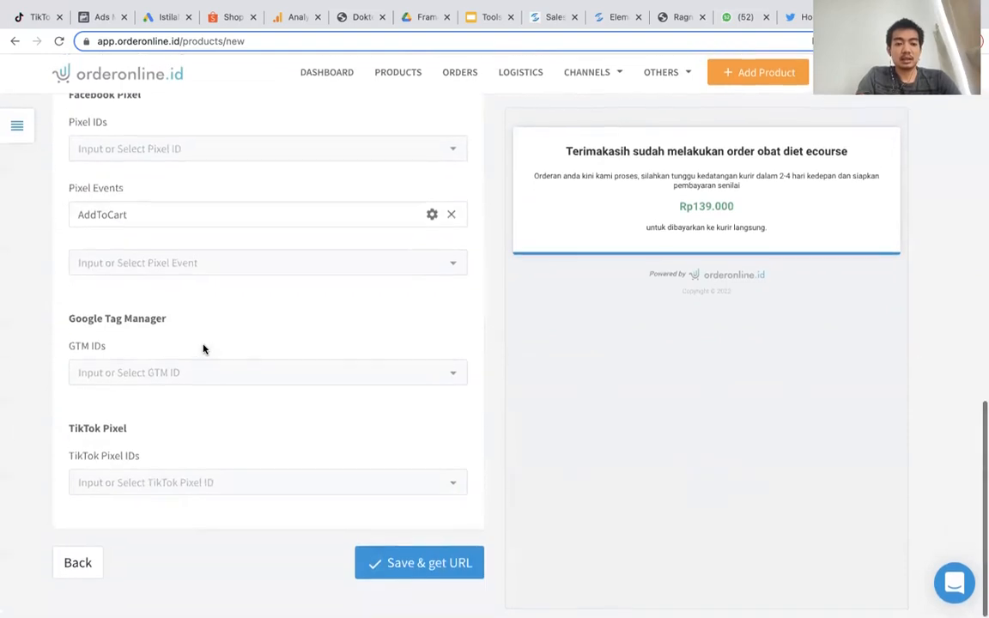
scroll(204, 349, up, 5)
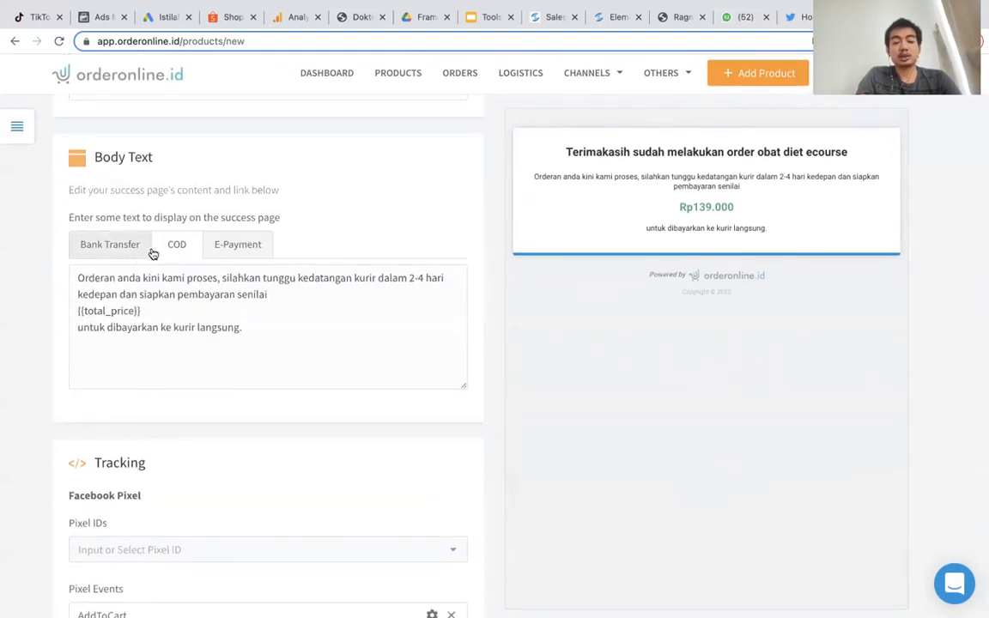
scroll(168, 254, up, 3)
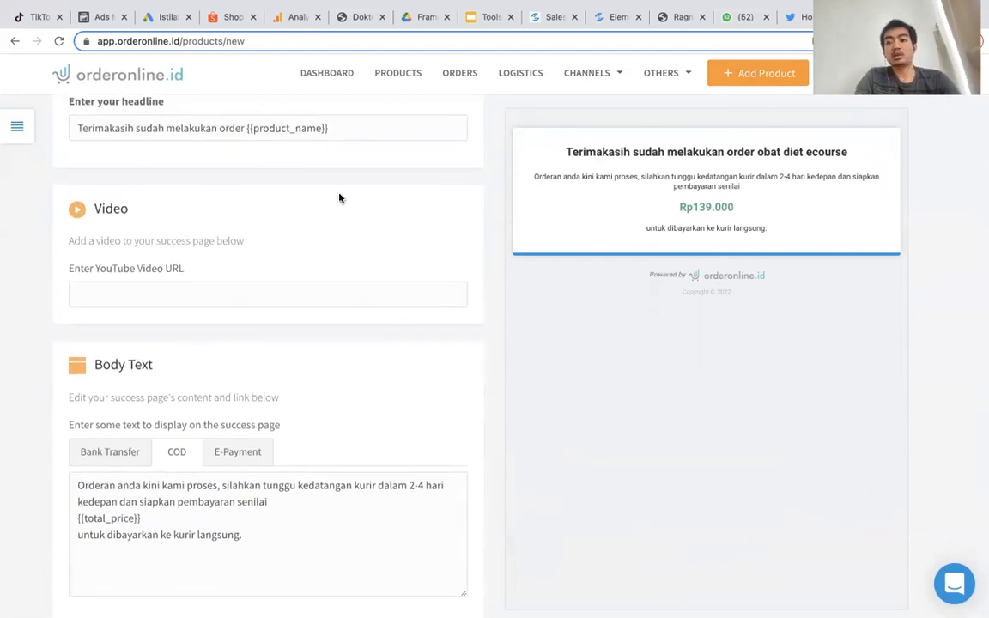
Open the Ngorder website at ngorder.id in a new browser tab
key(super+t)
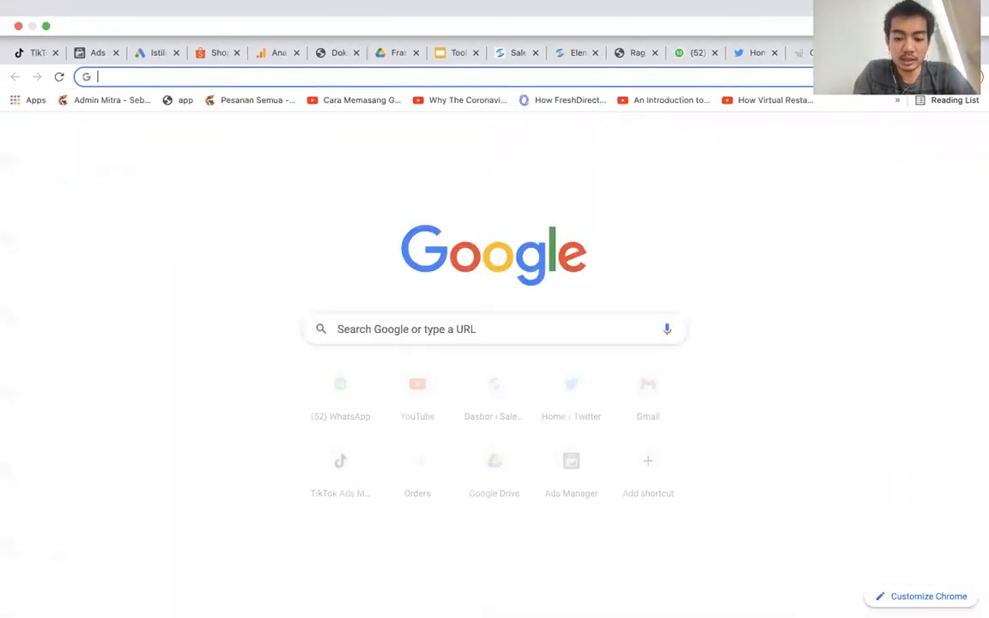
text(ngorder.id)
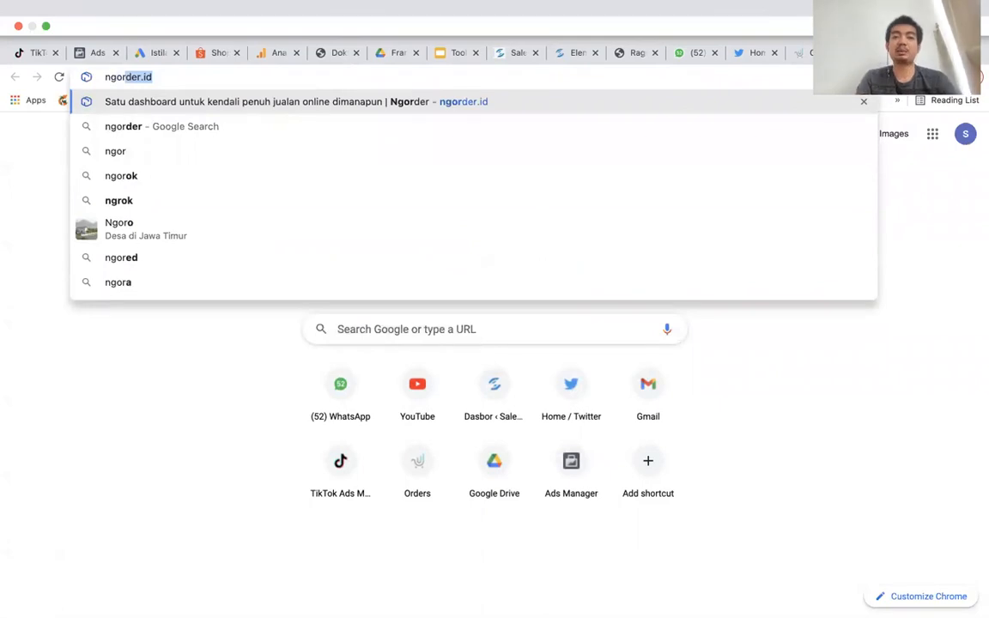
key(Return)
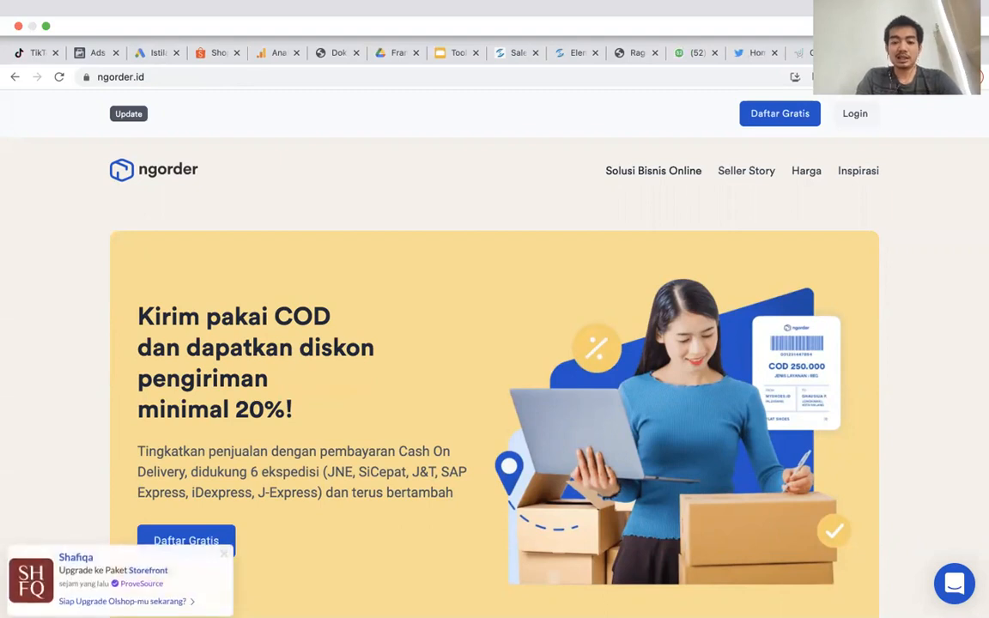
Search Google for "google form create" in a new browser tab and open the Google Forms sign-in result
key(super+t)
text(goog)
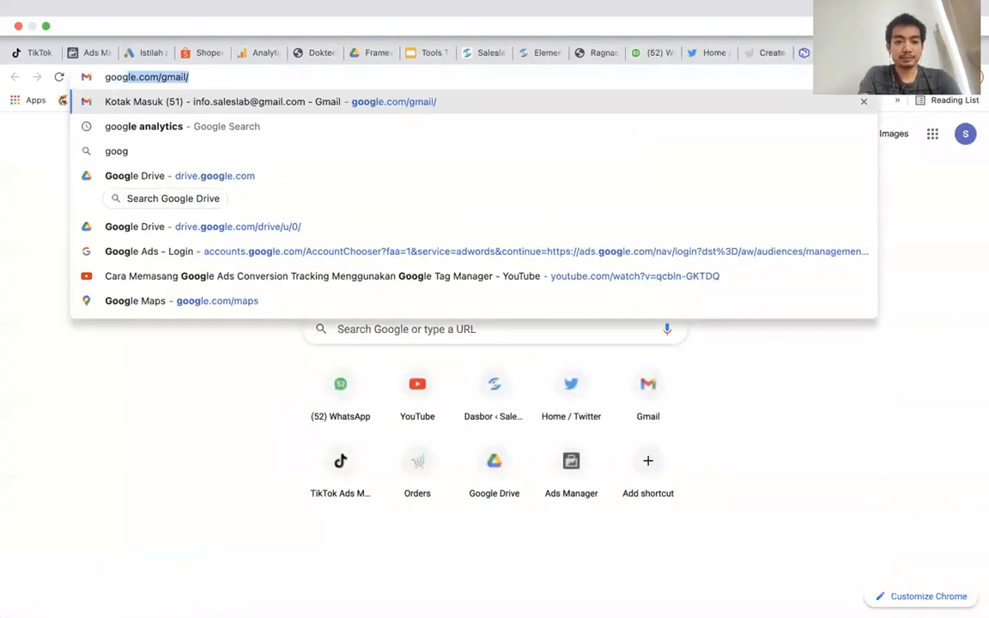
text(le form)
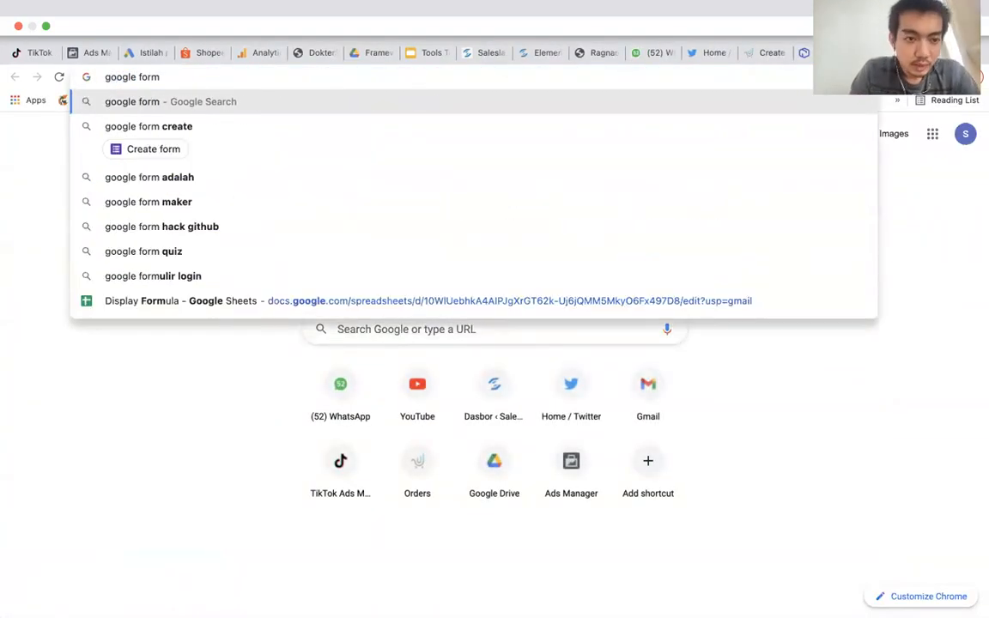
text( create)
key(Return)
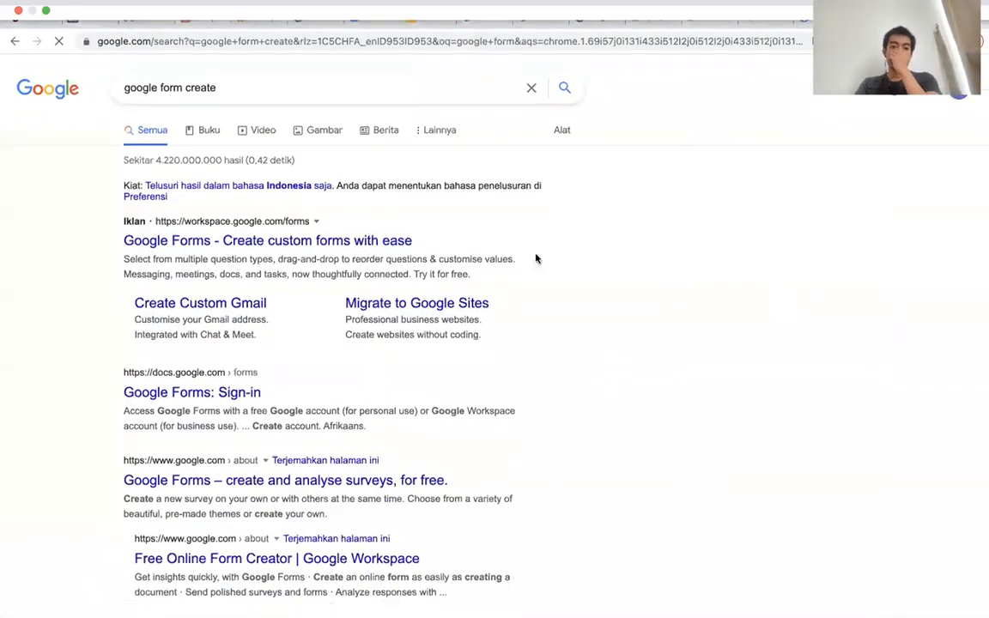
click(175, 392)
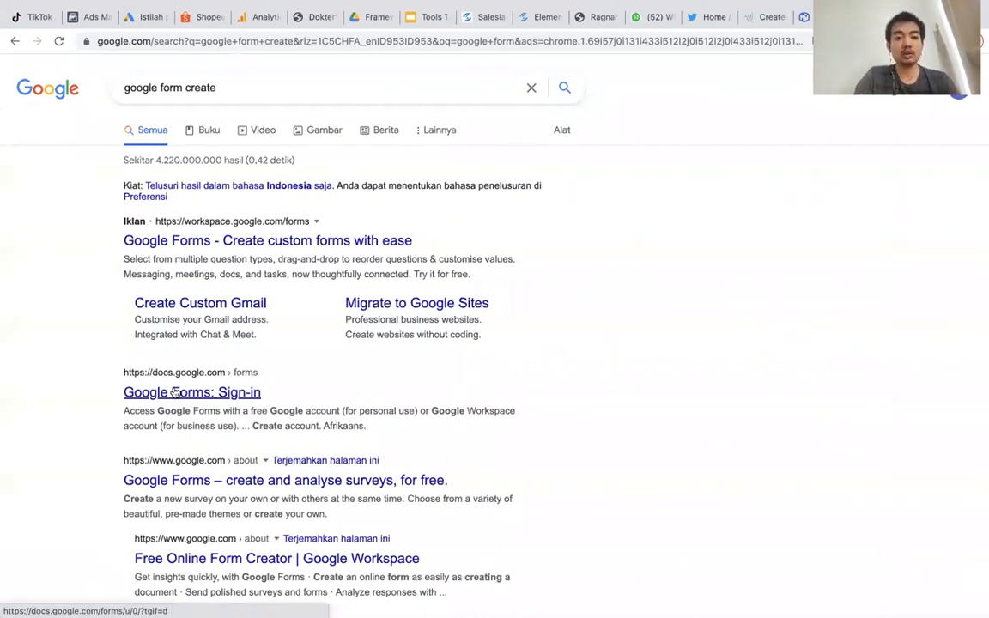
click(230, 398)
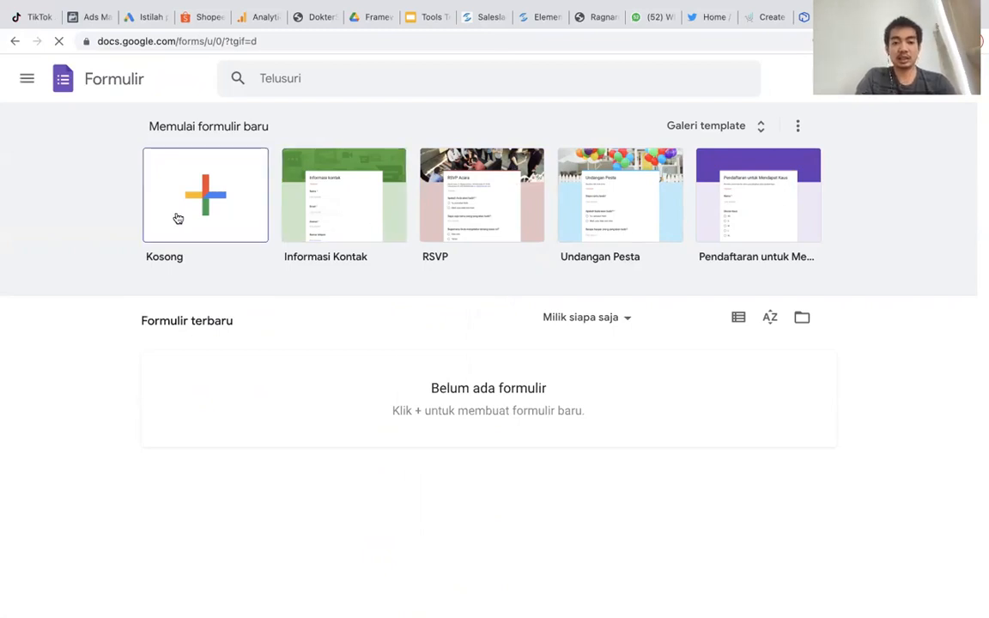
Open app.doktersales.com/form in a new browser tab and look through the list of existing forms
key(ctrl+t)
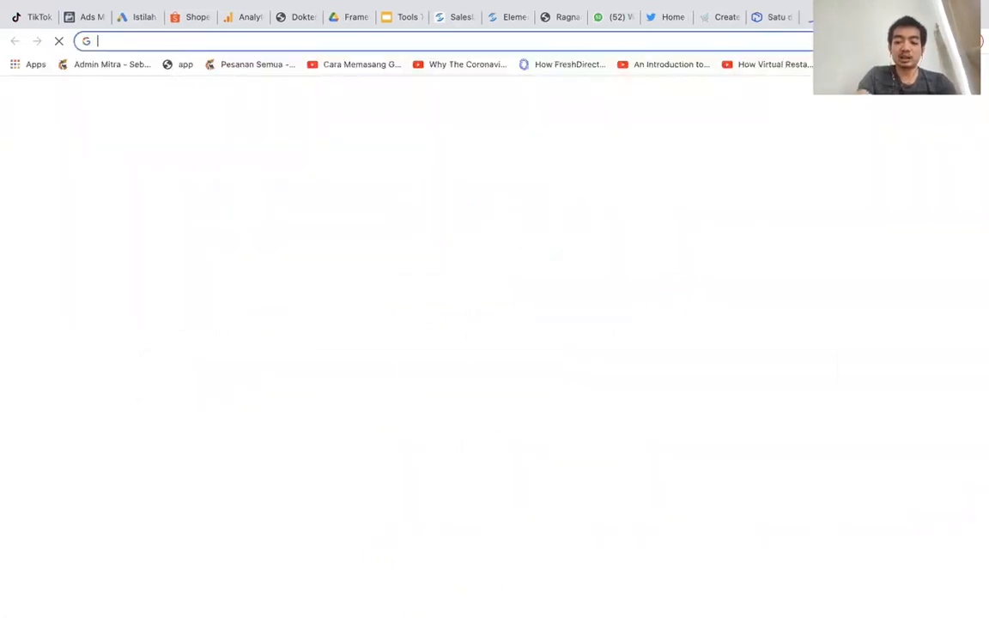
text(app.dok)
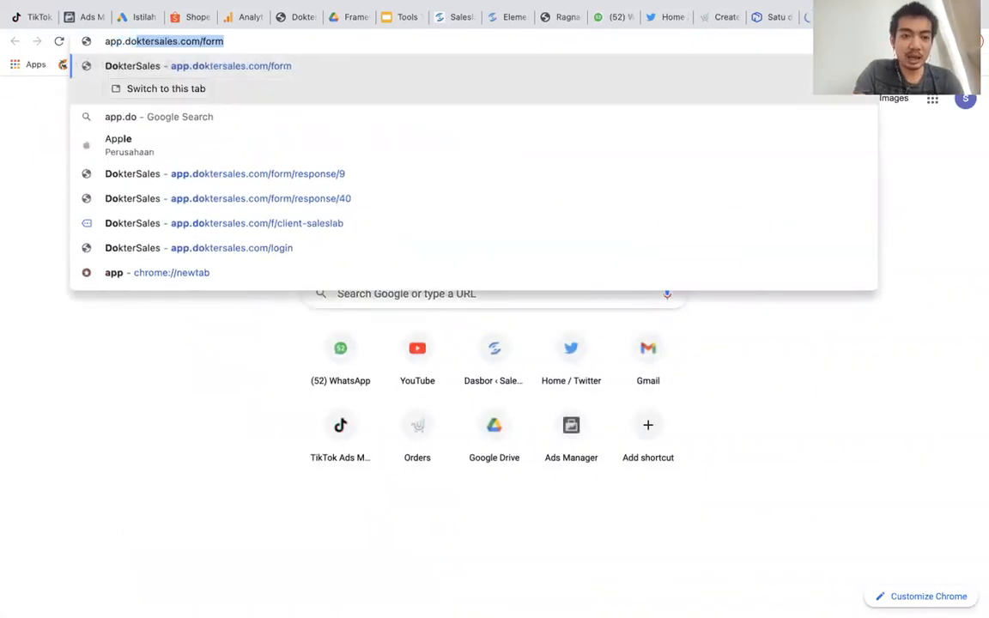
key(Return)
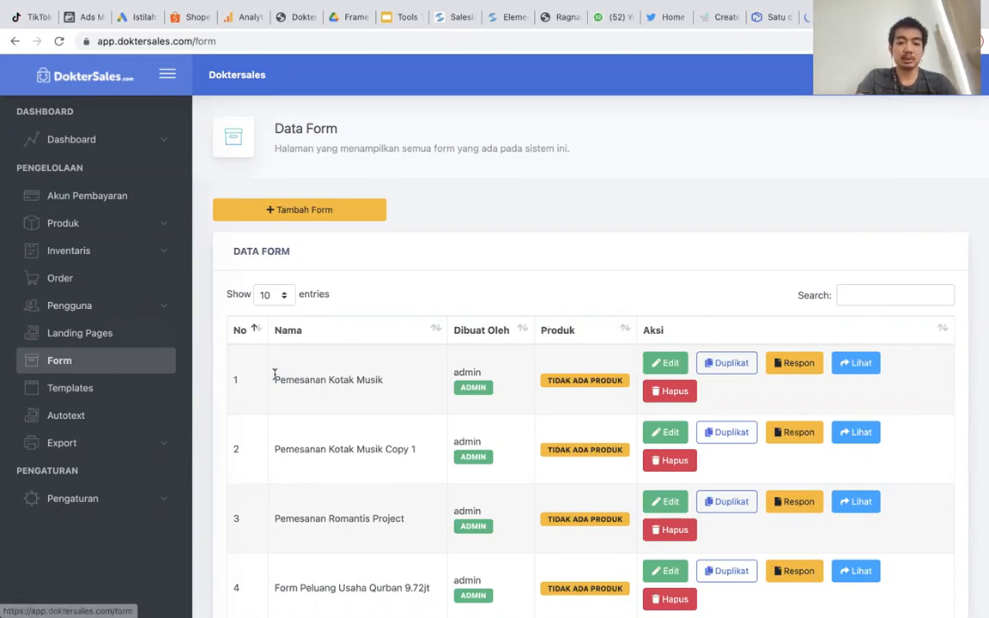
scroll(275, 374, down, 5)
scroll(275, 374, up, 5)
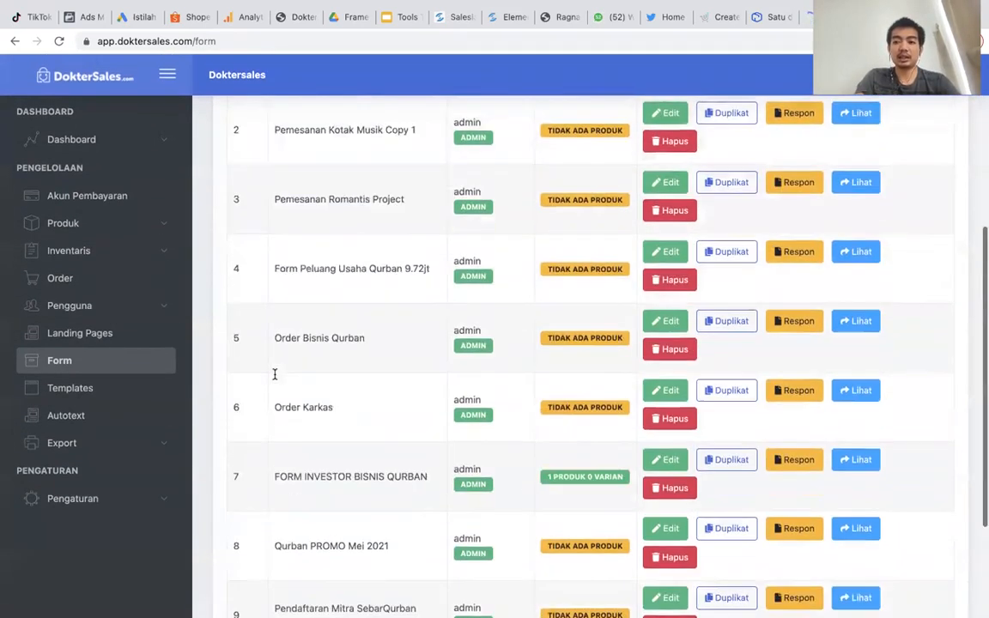